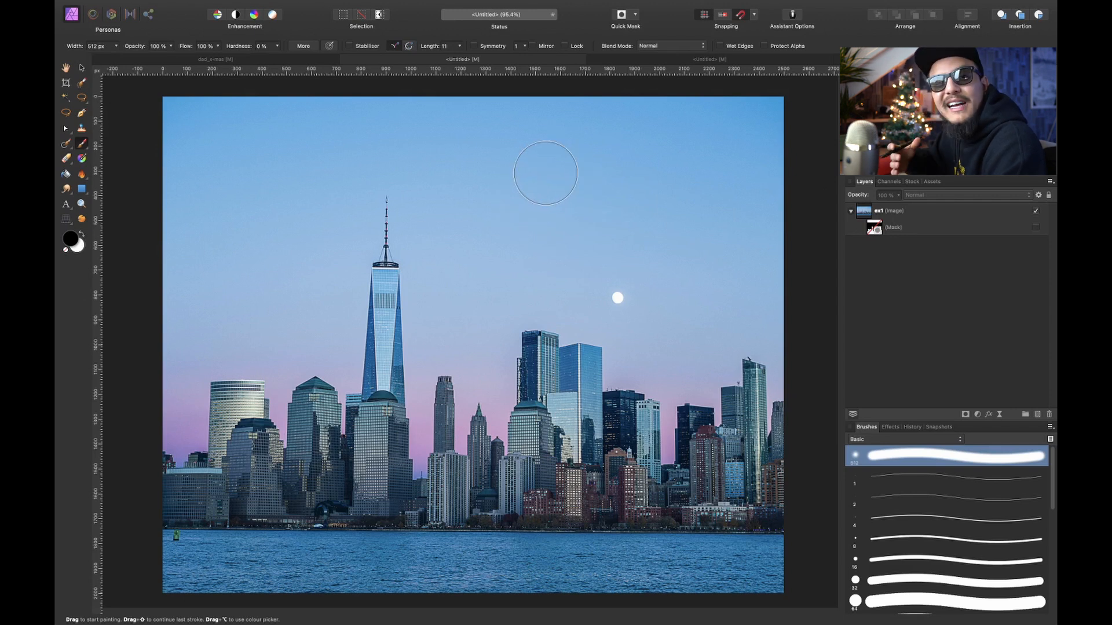
# Add three empty pixel layers above the ex1 image layer.
pyautogui.click(921, 211)
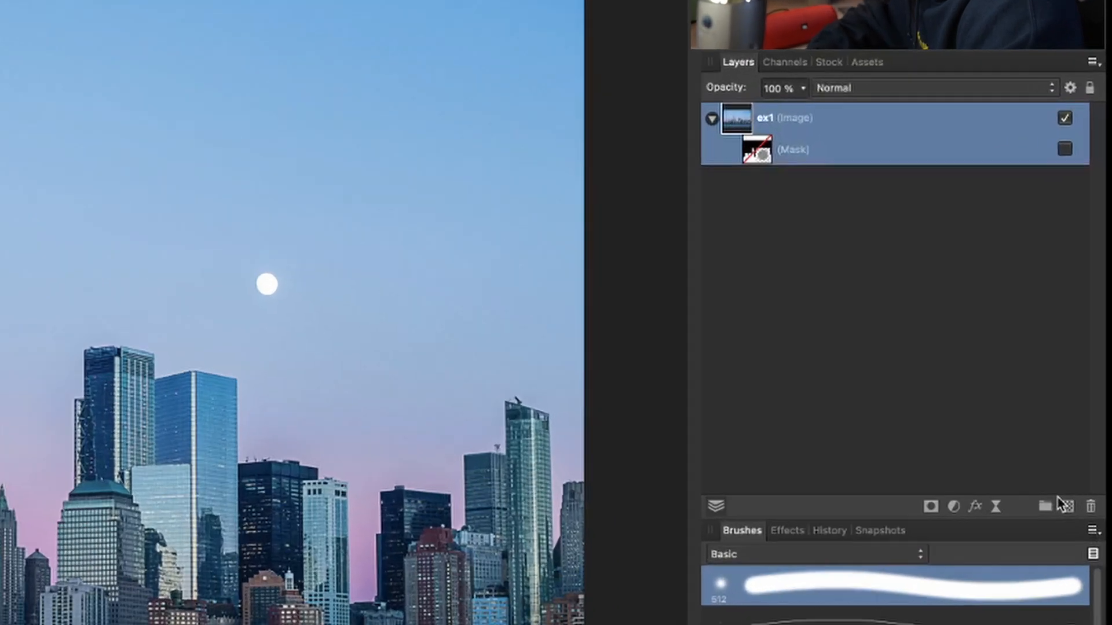
pyautogui.click(1036, 416)
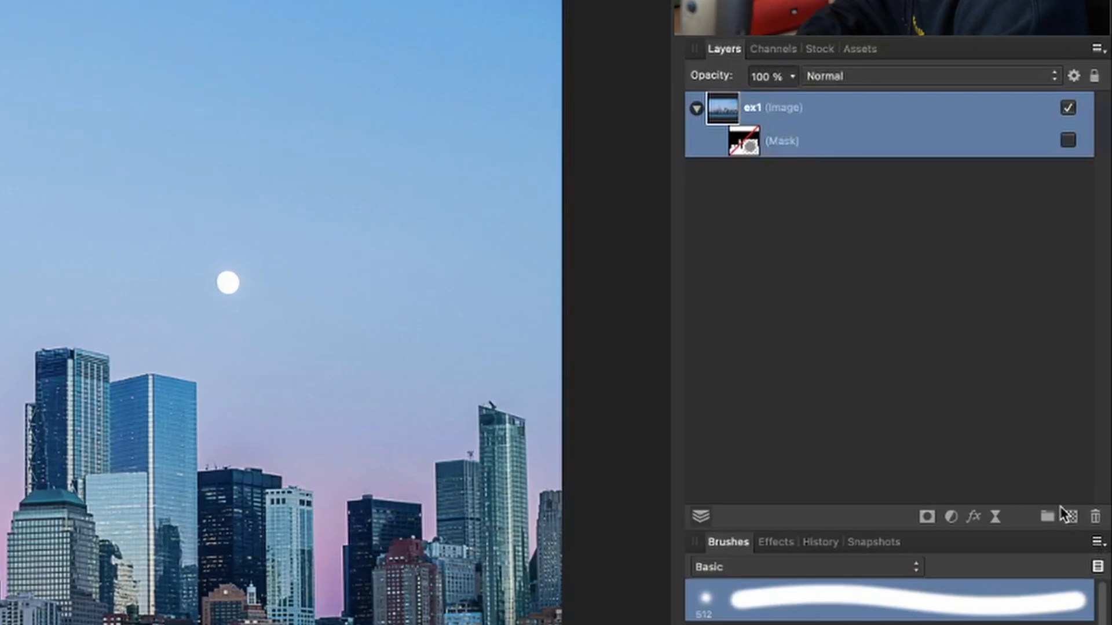
pyautogui.click(1072, 516)
pyautogui.click(1071, 517)
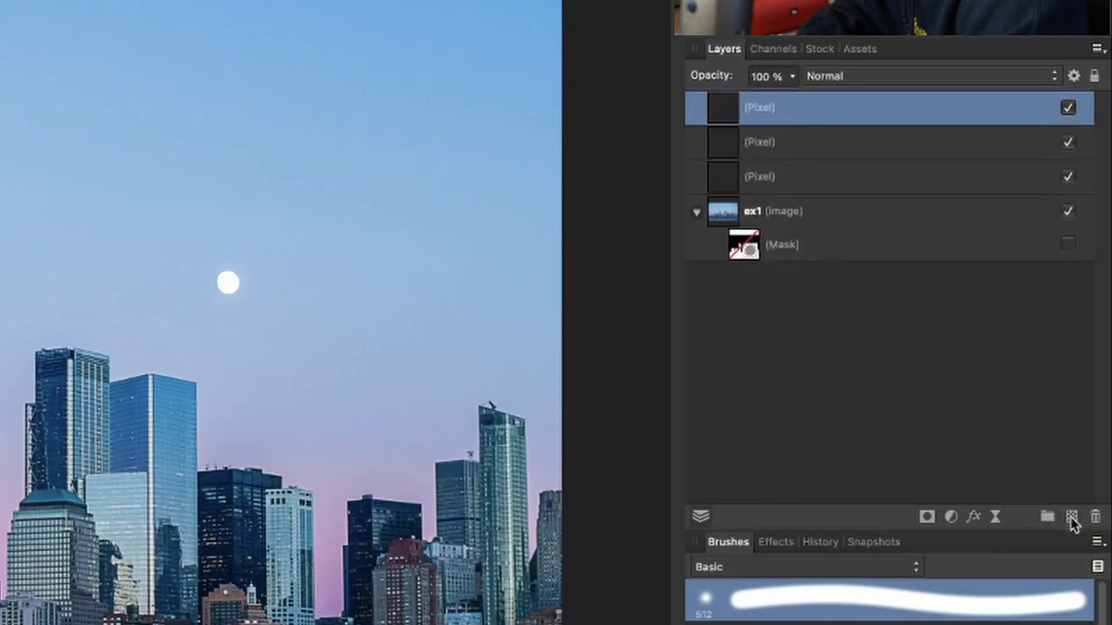
# Rename the three new pixel layers, from lowest to highest, as green, pink and blue.
pyautogui.doubleClick(766, 178)
pyautogui.write('gr')
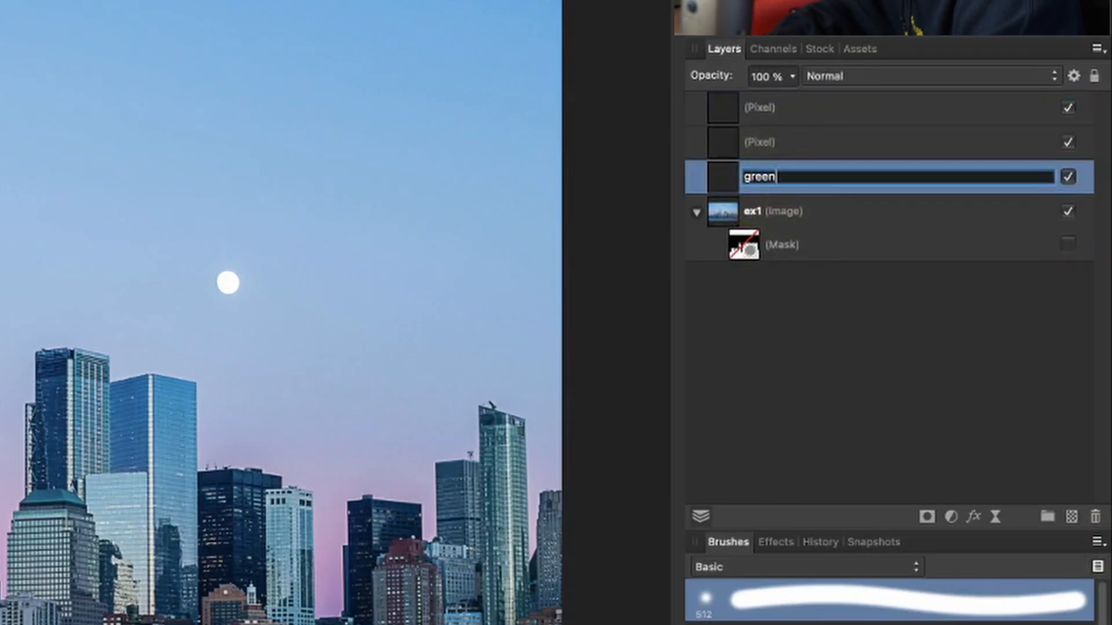
pyautogui.write('een')
pyautogui.press('Return')
pyautogui.doubleClick(764, 144)
pyautogui.write('pink')
pyautogui.press('Return')
pyautogui.click(764, 110)
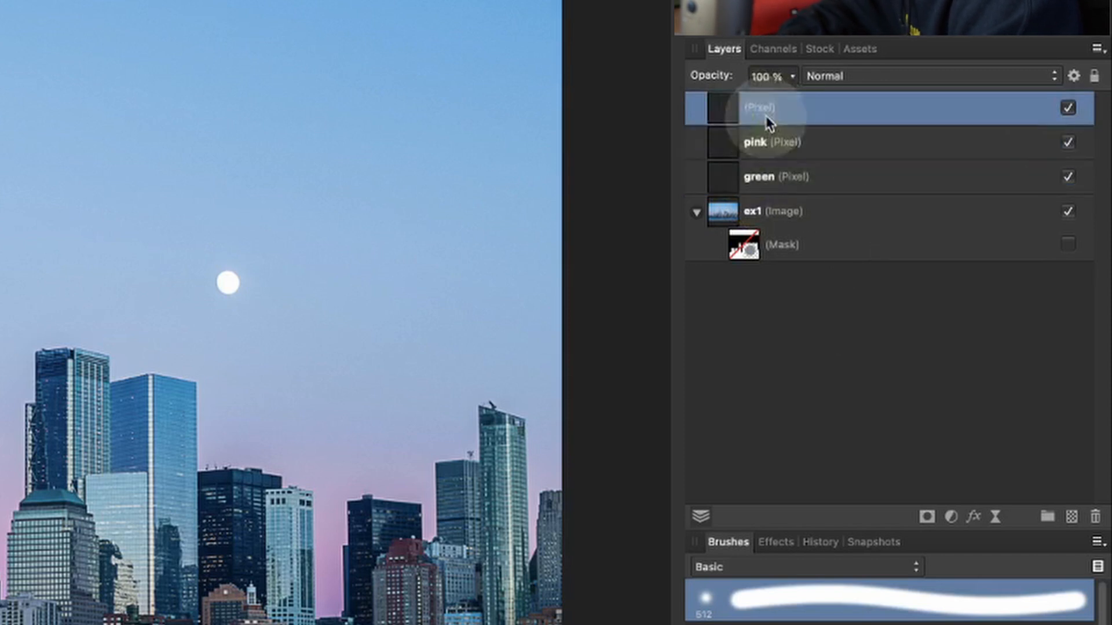
pyautogui.doubleClick(765, 110)
pyautogui.write('blue')
pyautogui.press('Return')
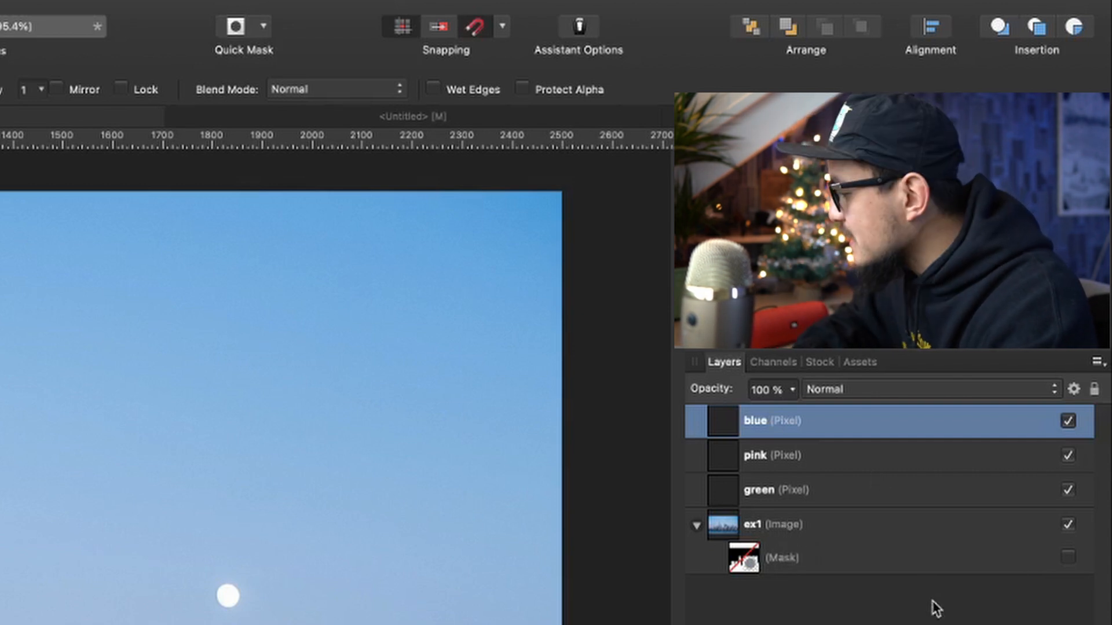
# Group the blue, pink and green layers and name the group firework.
pyautogui.keyDown('shift'); pyautogui.click(844, 492); pyautogui.keyUp('shift')
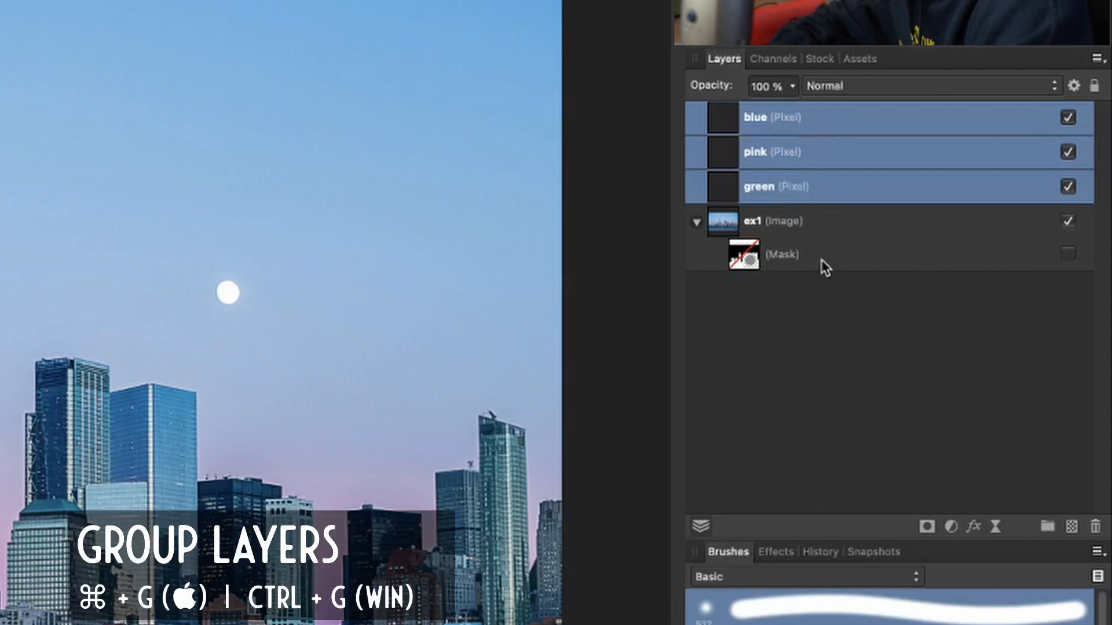
pyautogui.press('super+g')
pyautogui.click(698, 117)
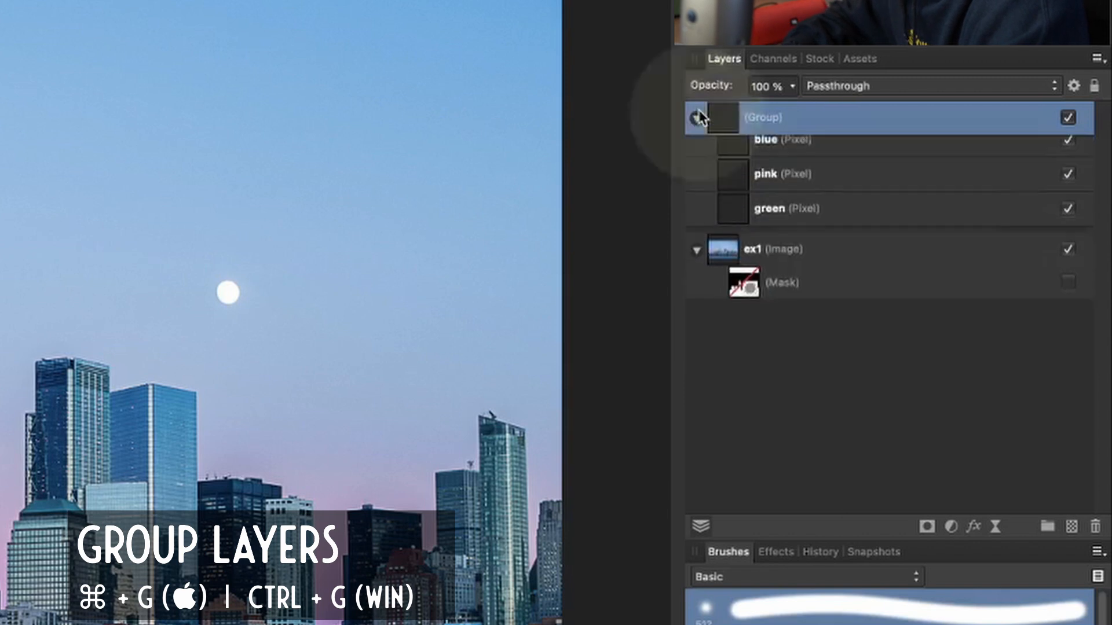
pyautogui.doubleClick(771, 118)
pyautogui.write('firework')
pyautogui.press('Return')
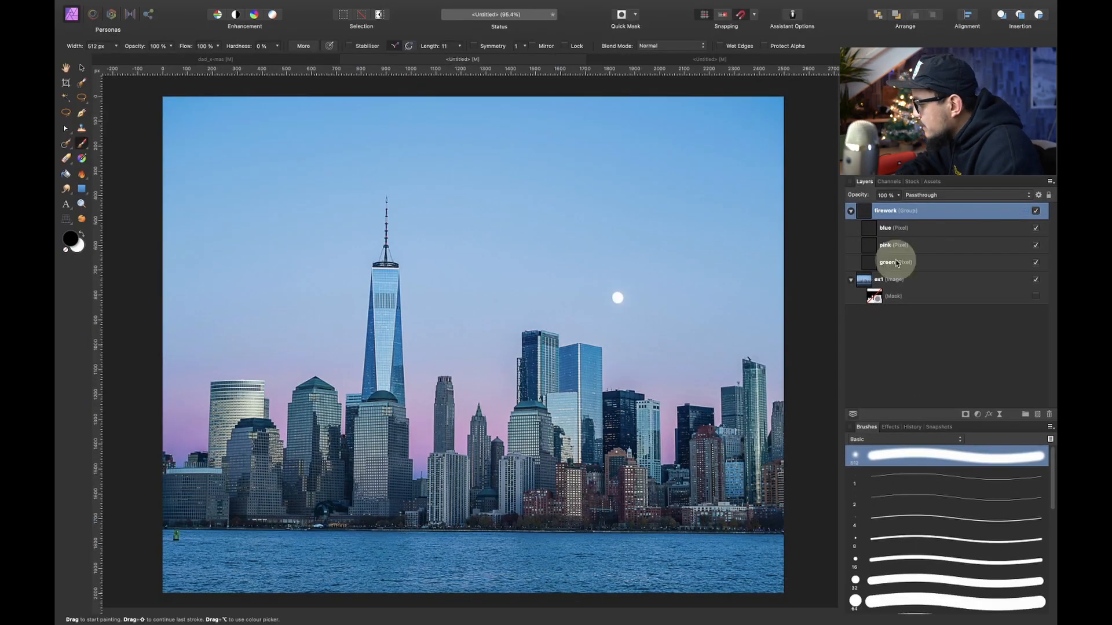
# Stamp a white double firework in the sky on the green layer, using the 1500 px double-burst brush from IAMRENSI Firework Brushes.
pyautogui.click(879, 267)
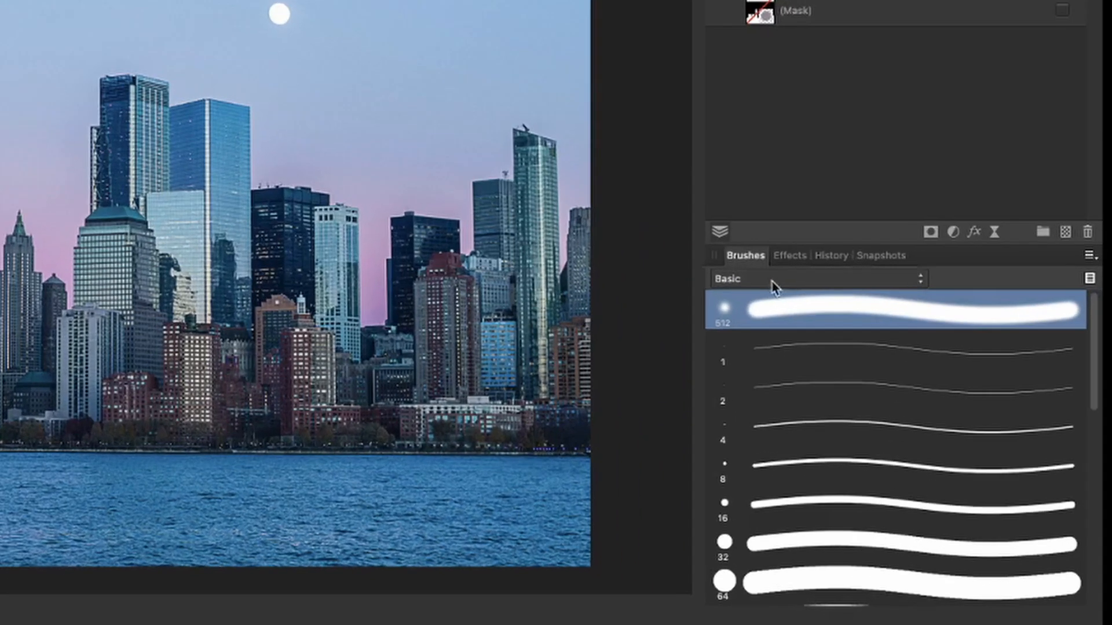
pyautogui.click(884, 440)
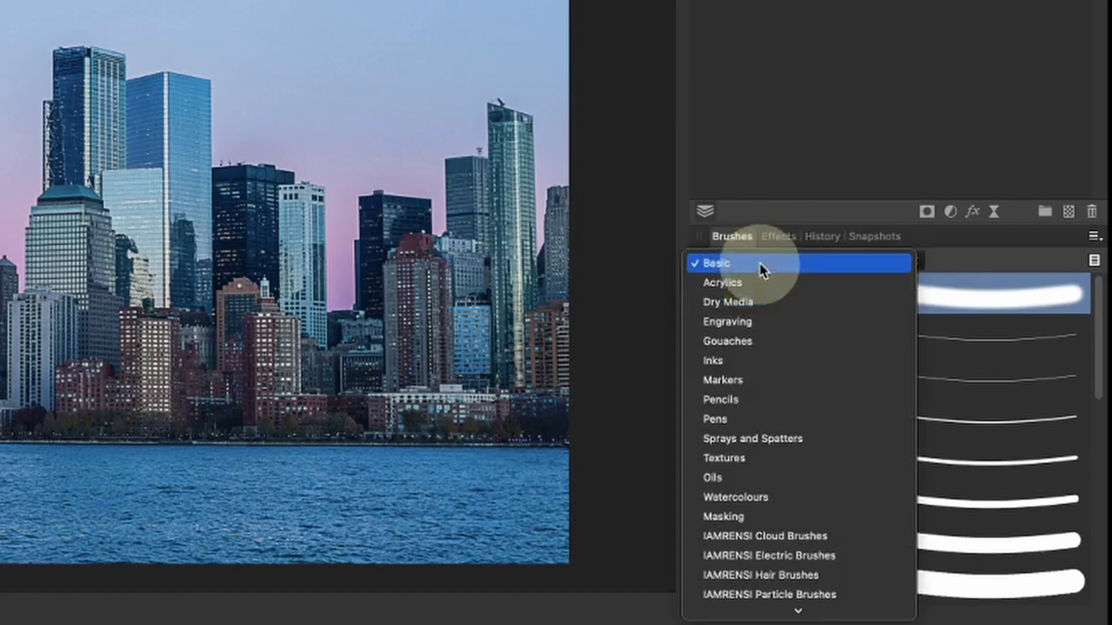
pyautogui.click(804, 457)
pyautogui.scroll(-1, 804, 404)
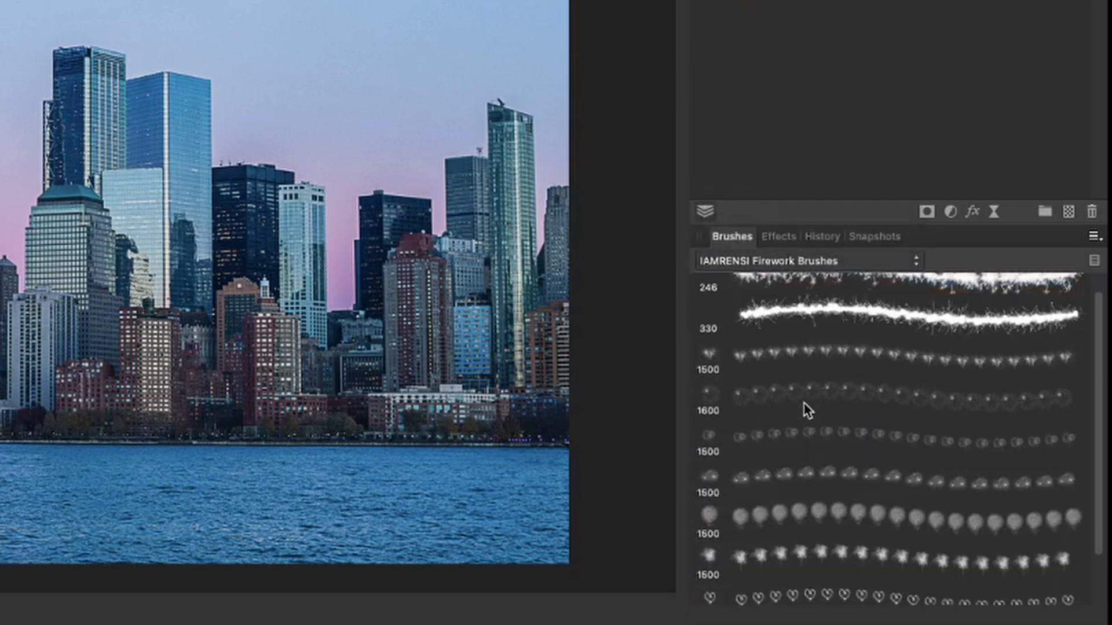
pyautogui.click(792, 476)
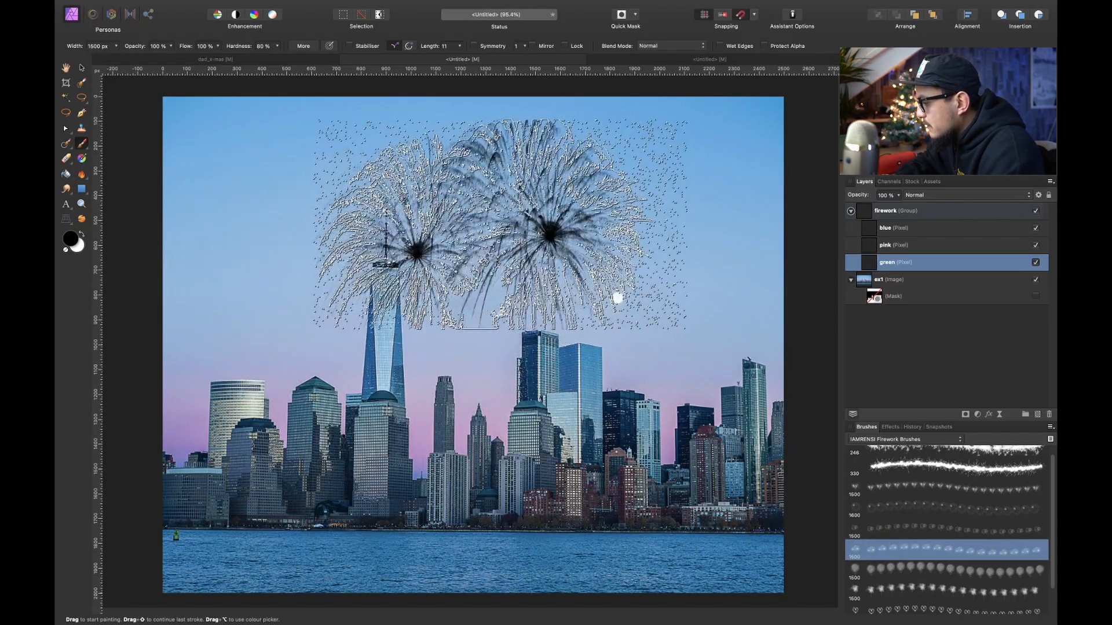
pyautogui.press('d')
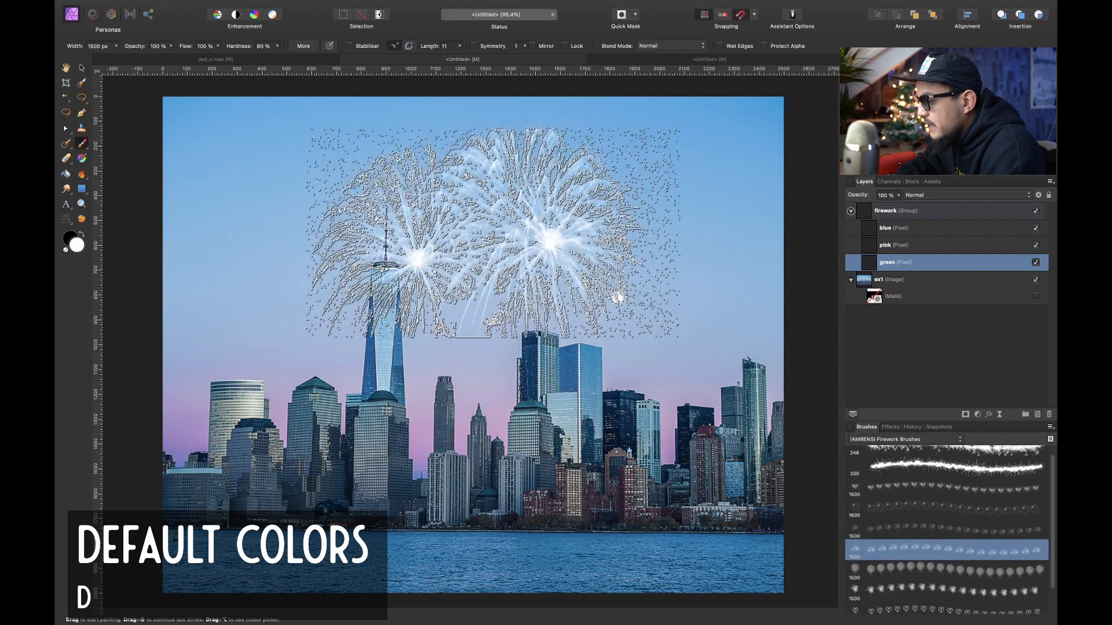
pyautogui.click(512, 217)
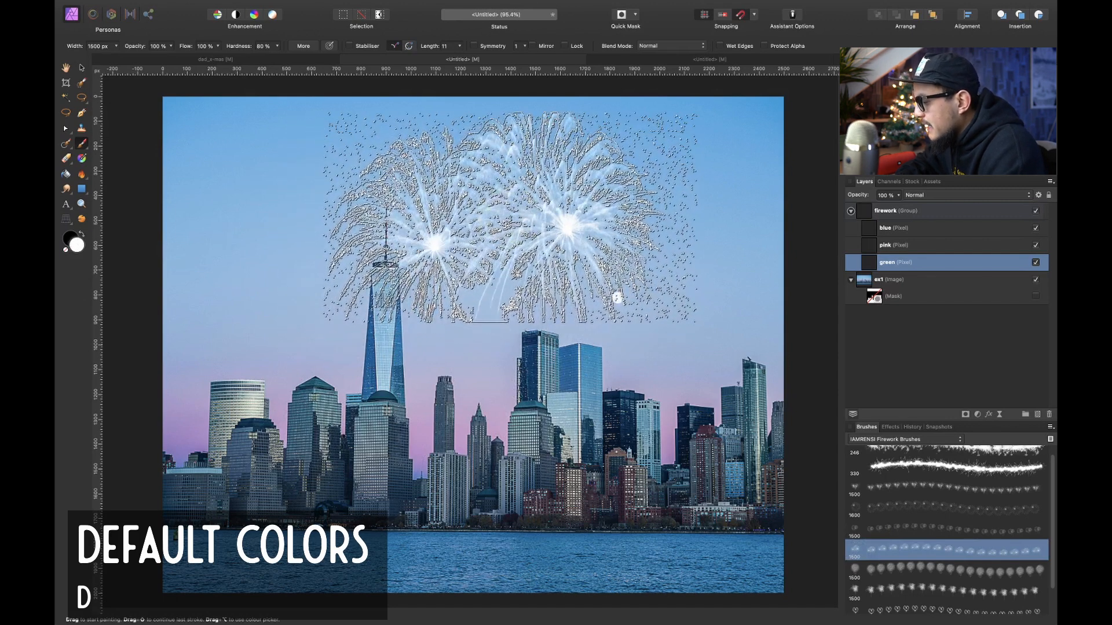
# Turn the ex1 image's mask back on and invert it.
pyautogui.scroll(6, 412, 337)
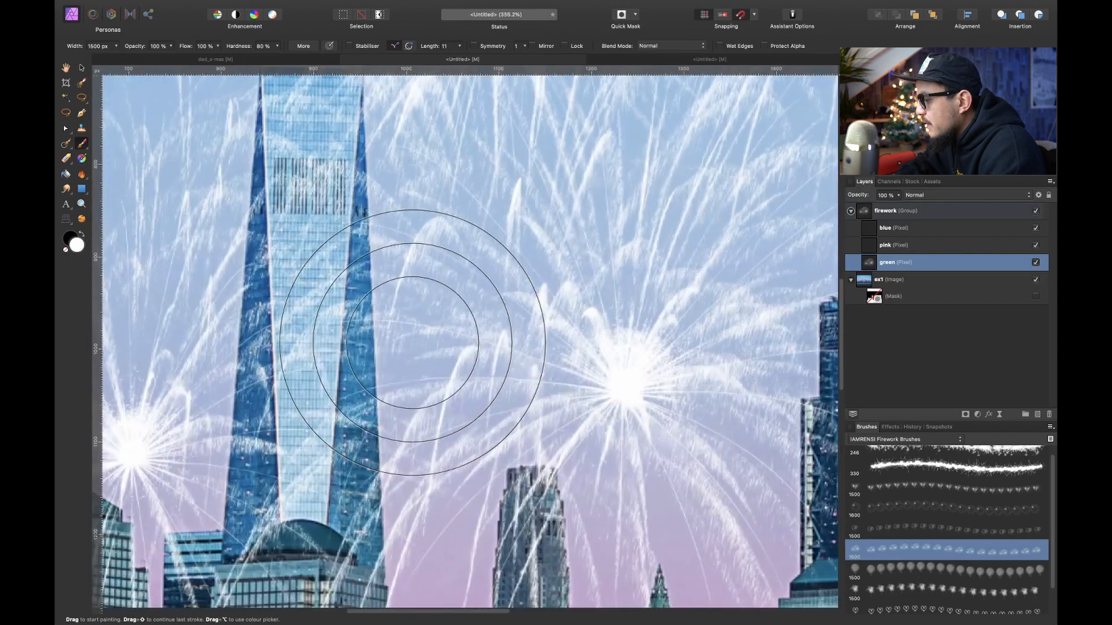
pyautogui.press('v')
pyautogui.scroll(4, 469, 261)
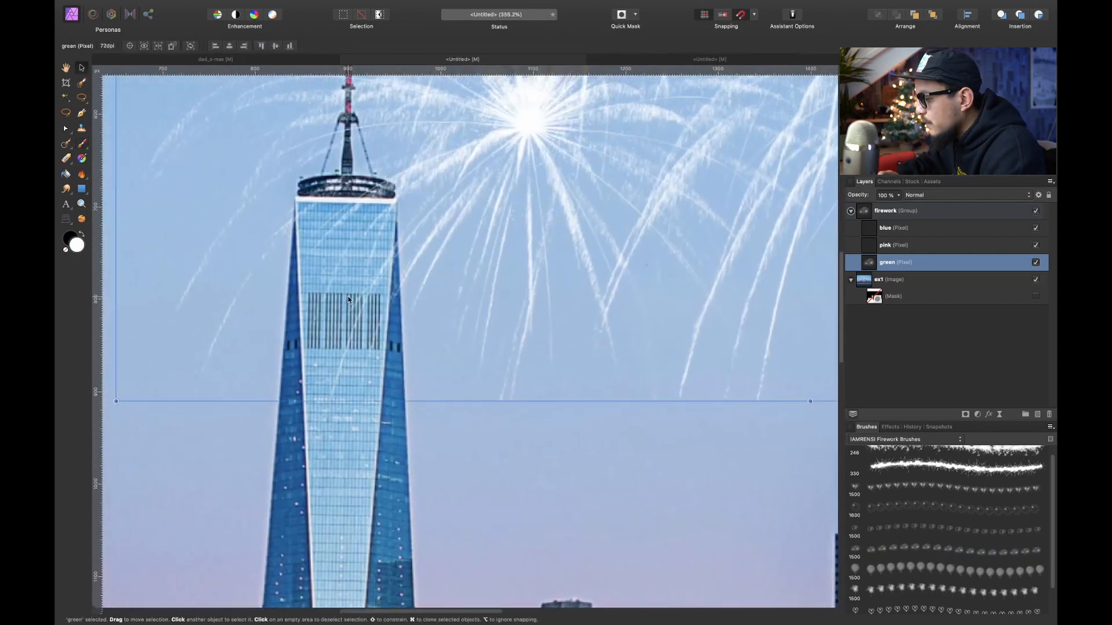
pyautogui.press('super+0')
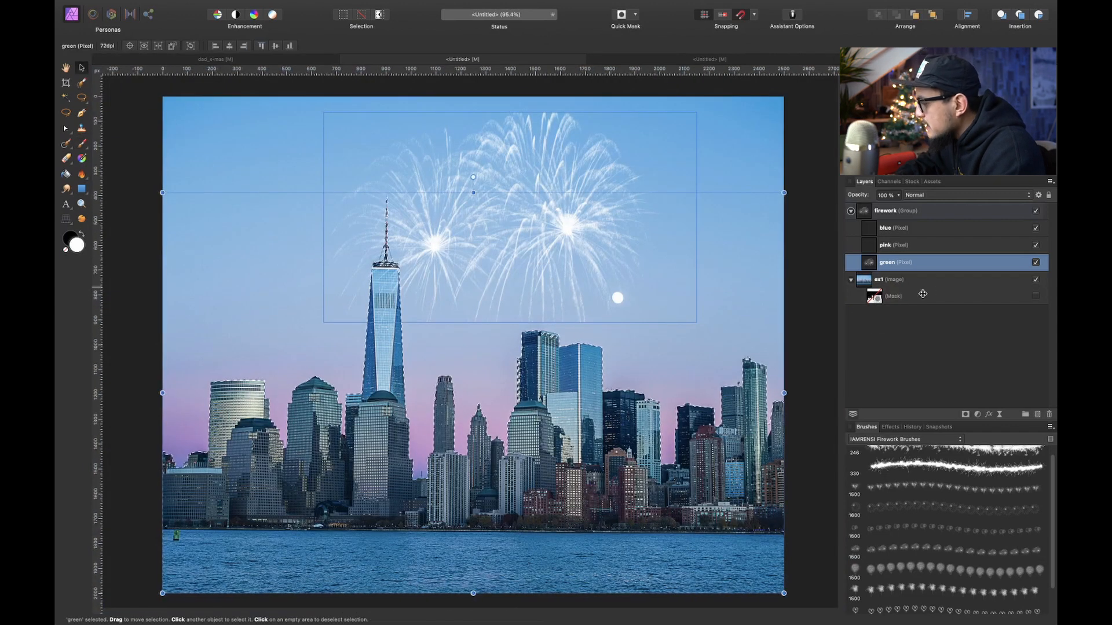
pyautogui.click(1037, 297)
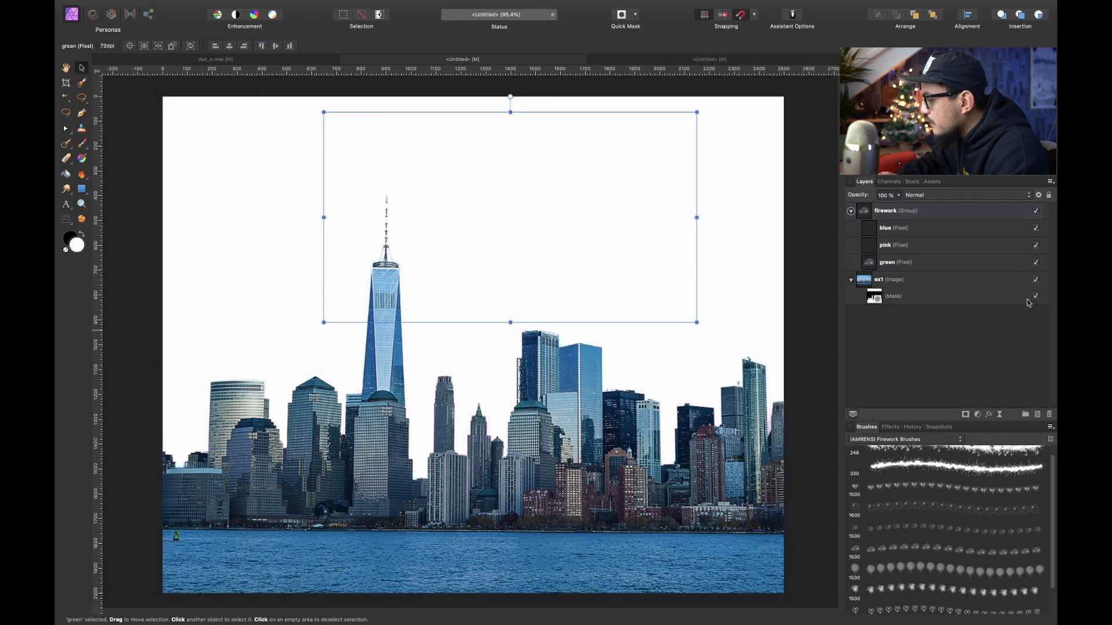
pyautogui.click(882, 301)
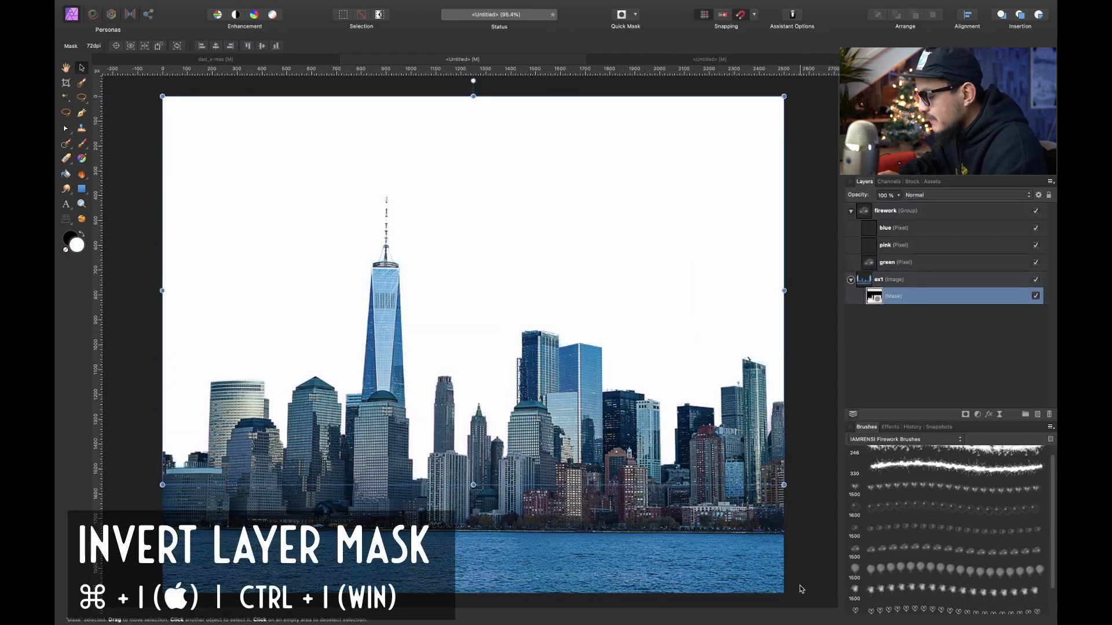
pyautogui.press('super+i')
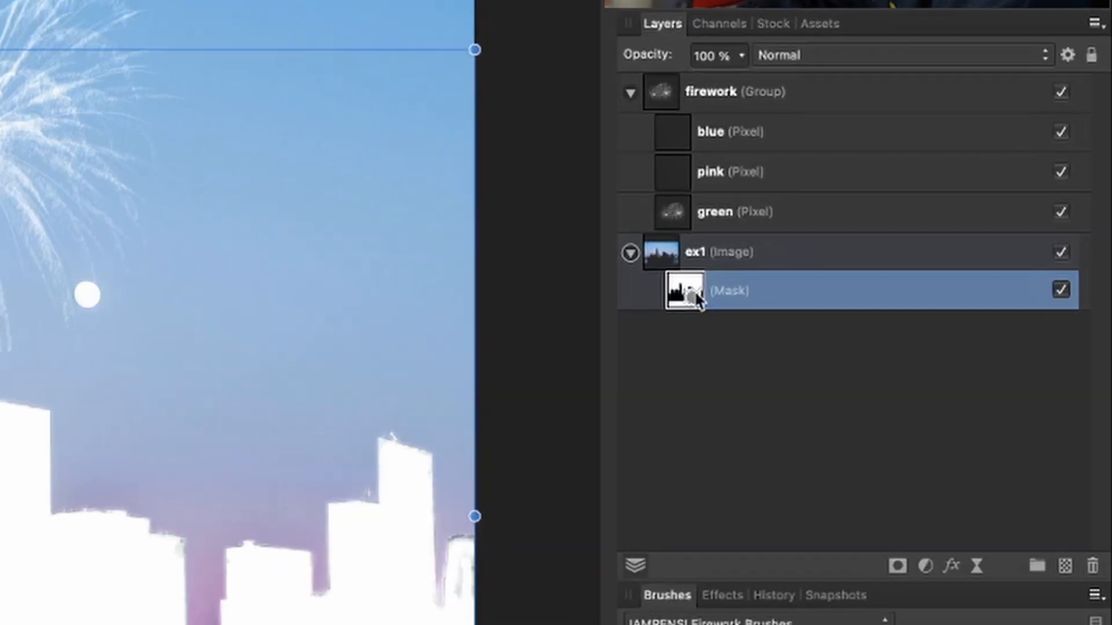
# Move the inverted skyline mask from the ex1 image onto the firework group and check it by toggling the image's visibility.
pyautogui.moveTo(878, 296); pyautogui.dragTo(879, 228)
pyautogui.moveTo(695, 133); pyautogui.dragTo(666, 78)
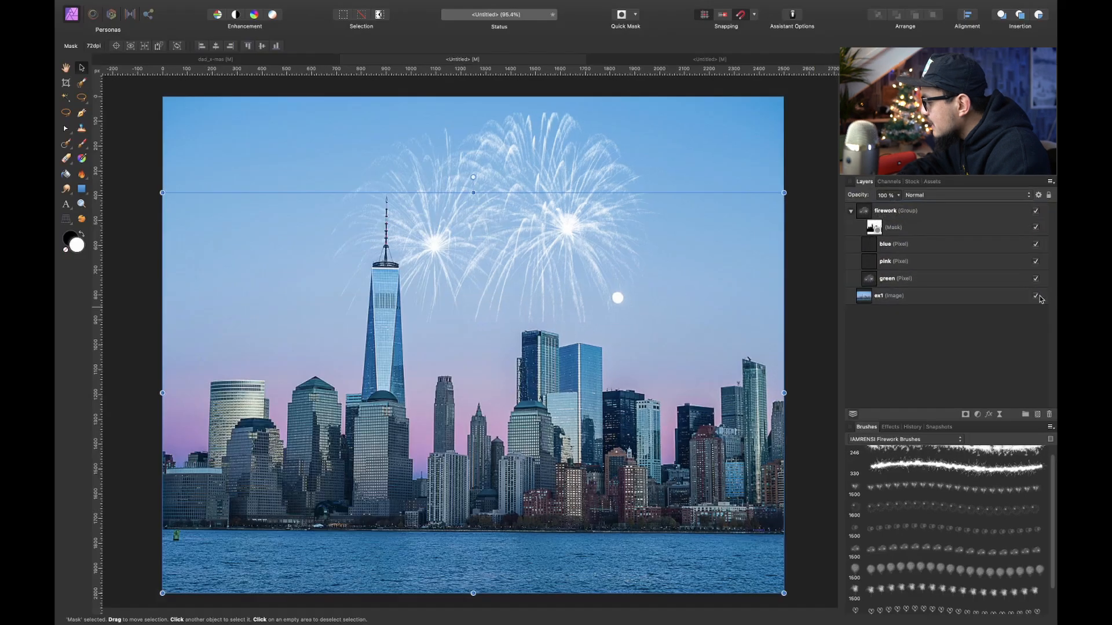
pyautogui.click(1060, 290)
pyautogui.click(1061, 289)
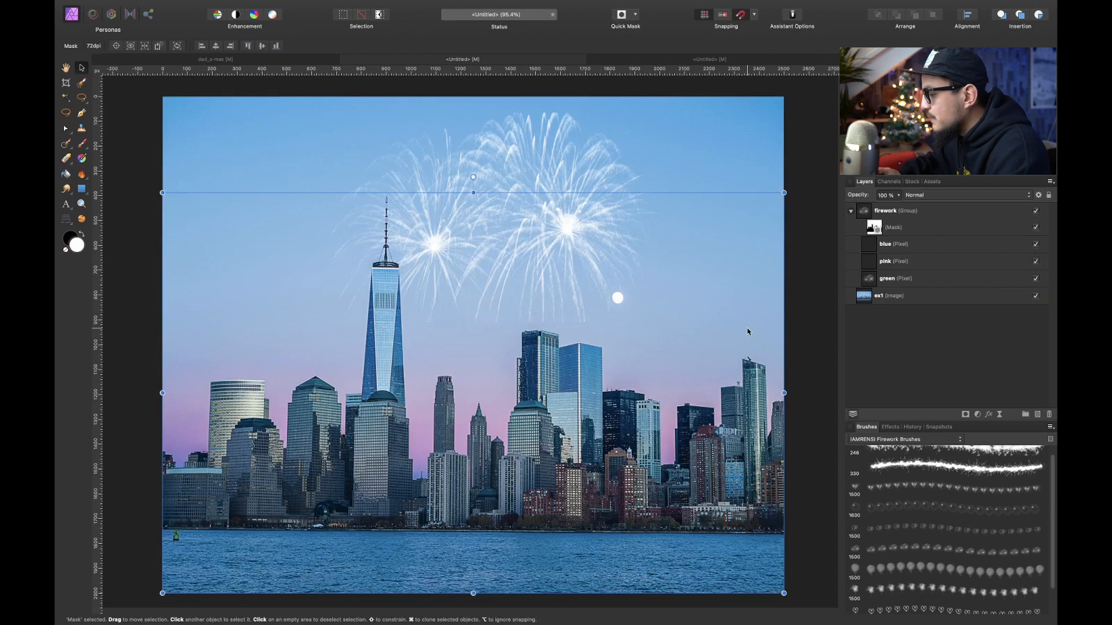
# Move the green layer's firework to the upper-left sky so that its larger burst overlaps the tallest tower's spire.
pyautogui.click(903, 210)
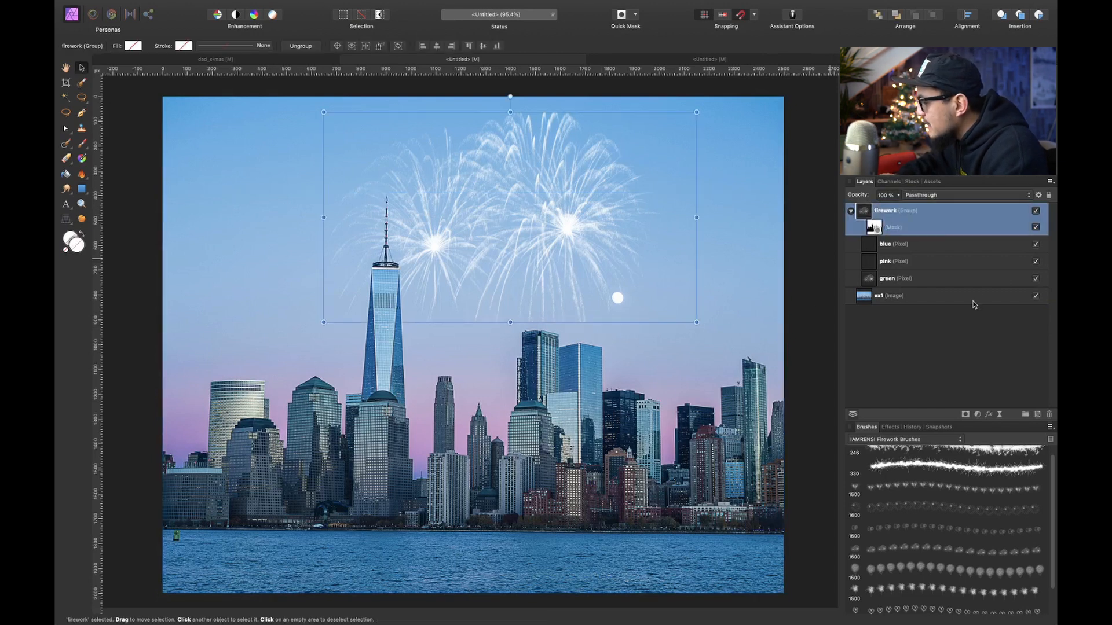
pyautogui.click(892, 277)
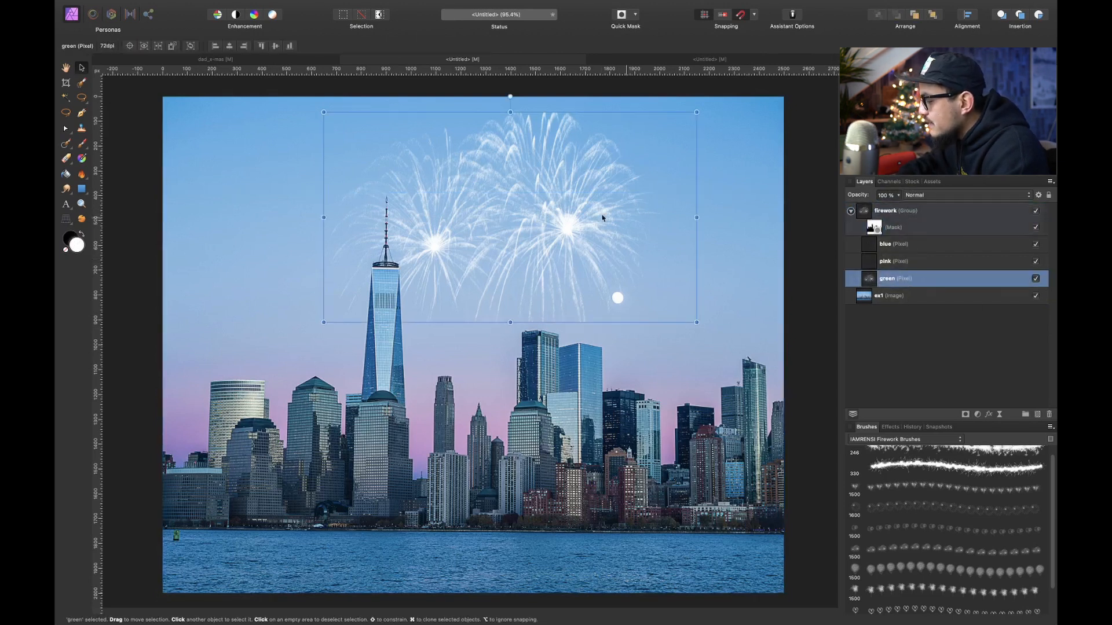
pyautogui.moveTo(550, 207); pyautogui.dragTo(377, 263)
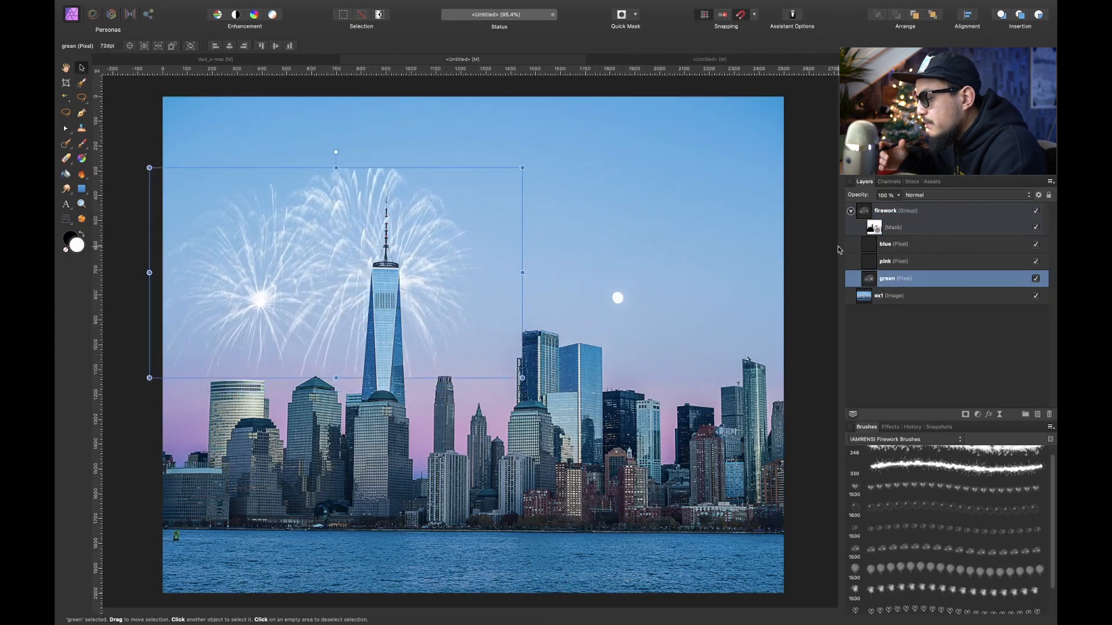
pyautogui.moveTo(294, 243); pyautogui.dragTo(301, 170)
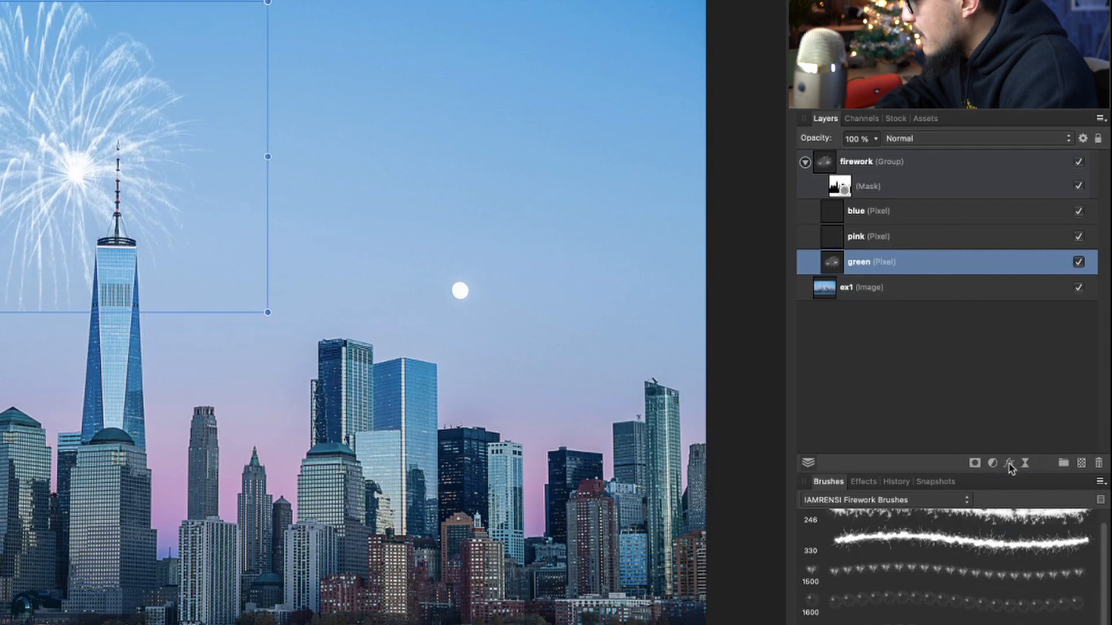
# Add an Outer Glow effect with a 0.3 px radius to the green layer.
pyautogui.click(1009, 466)
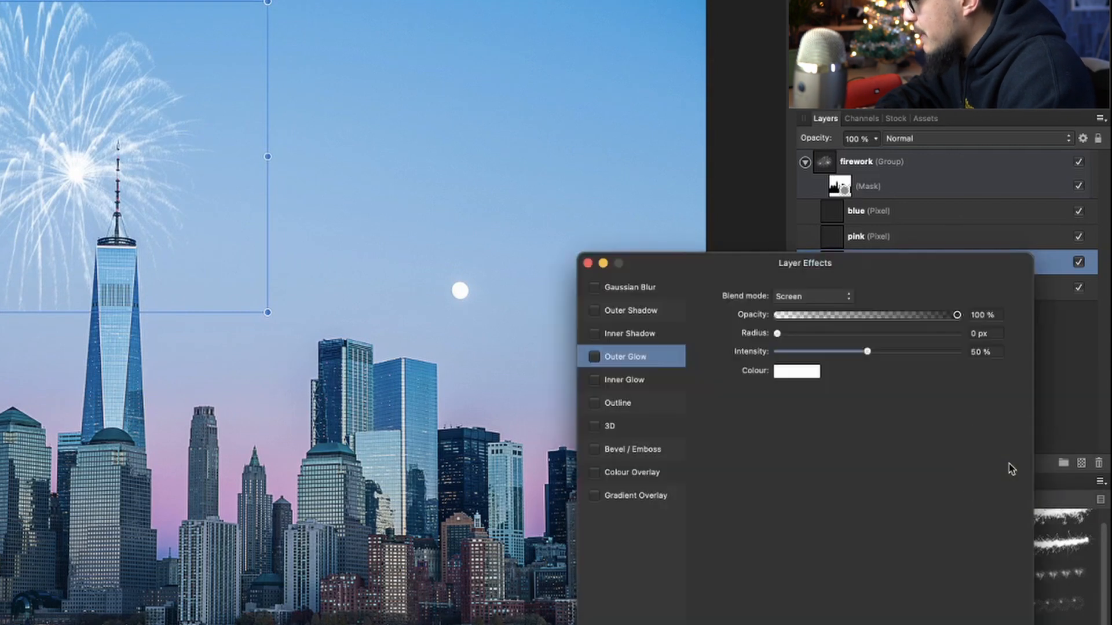
pyautogui.click(595, 356)
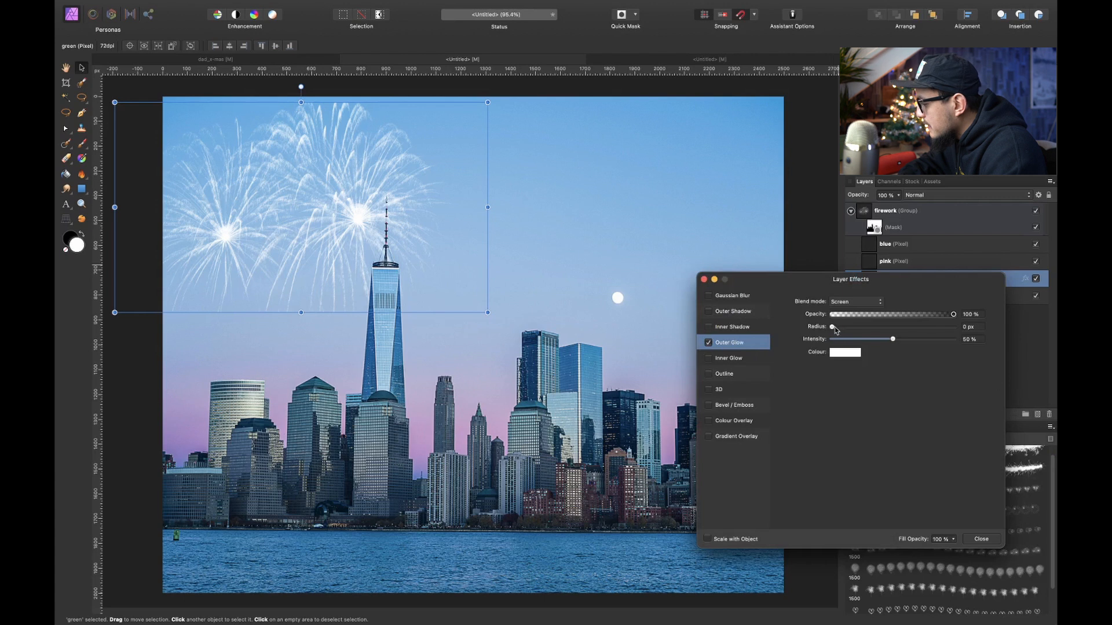
pyautogui.click(834, 327)
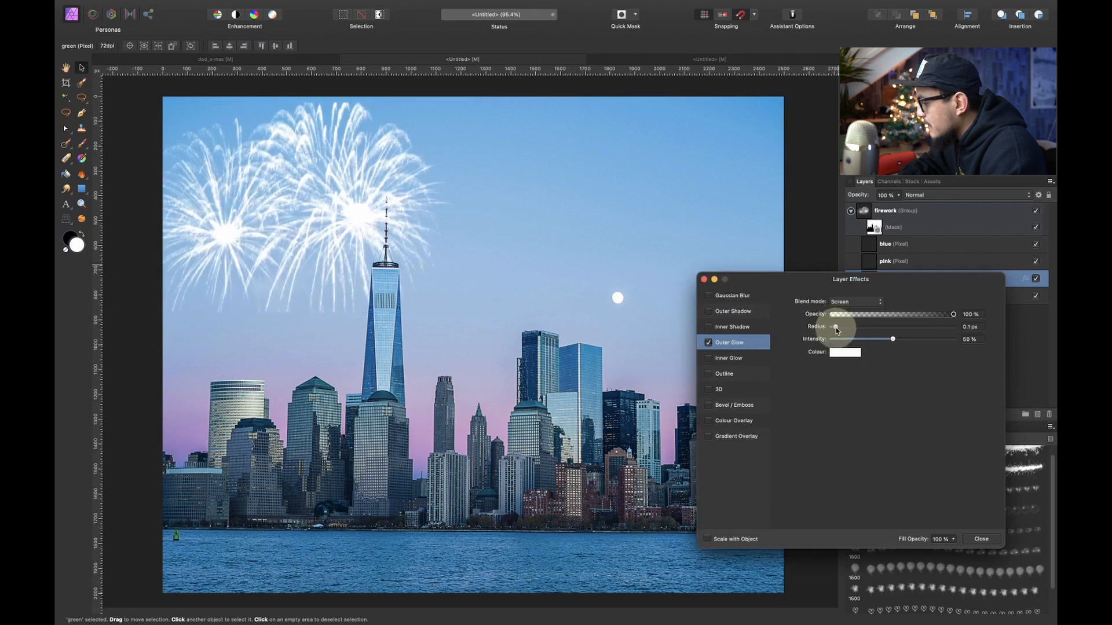
# Set the outer glow colour to bright green with hue 118, saturation 100 and lightness 57, and close the layer effects.
pyautogui.click(853, 353)
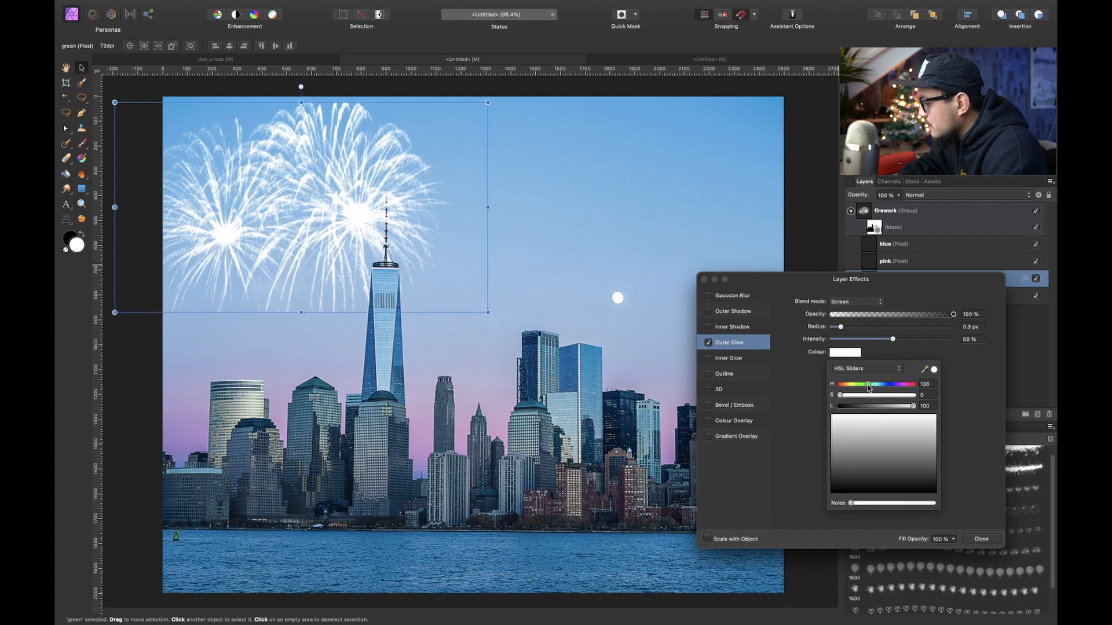
pyautogui.click(866, 386)
pyautogui.moveTo(878, 398); pyautogui.dragTo(900, 395)
pyautogui.click(881, 407)
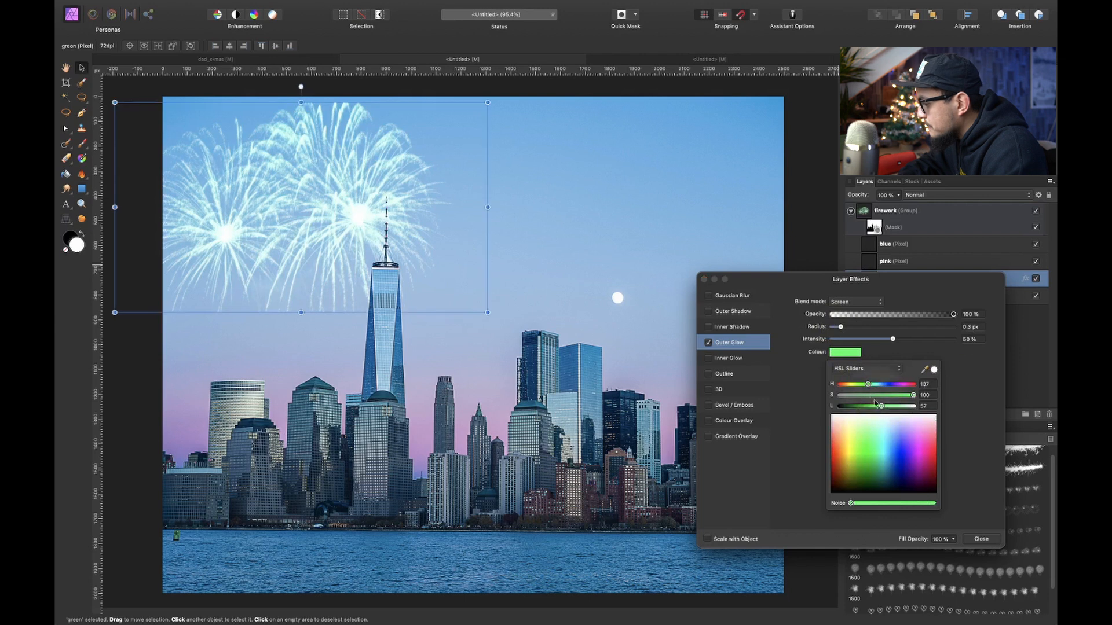
pyautogui.click(865, 385)
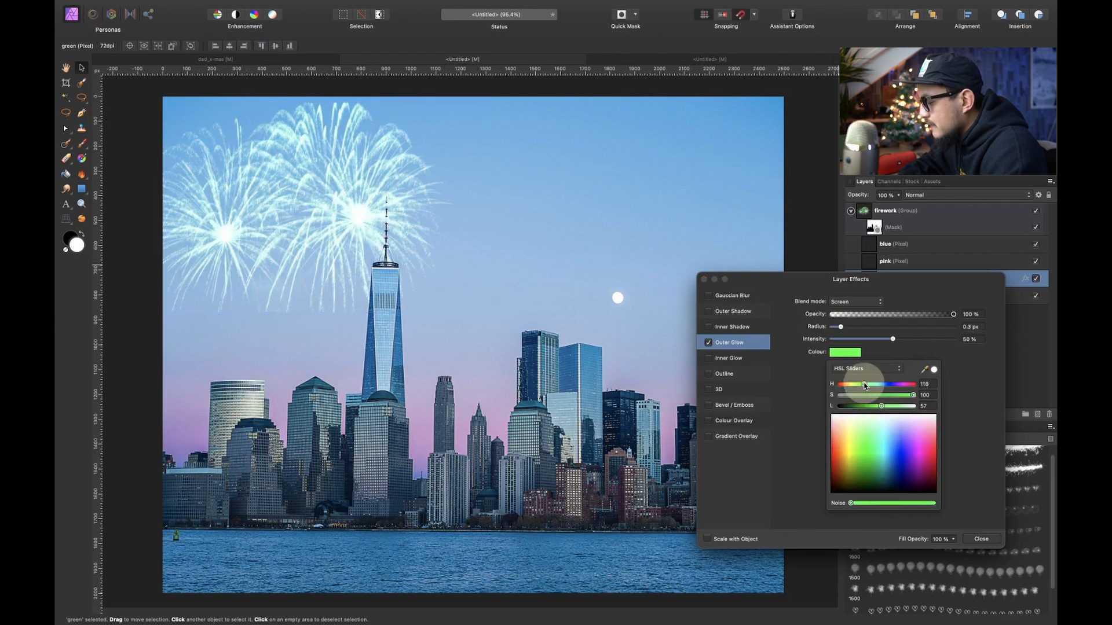
pyautogui.moveTo(865, 385); pyautogui.dragTo(864, 385)
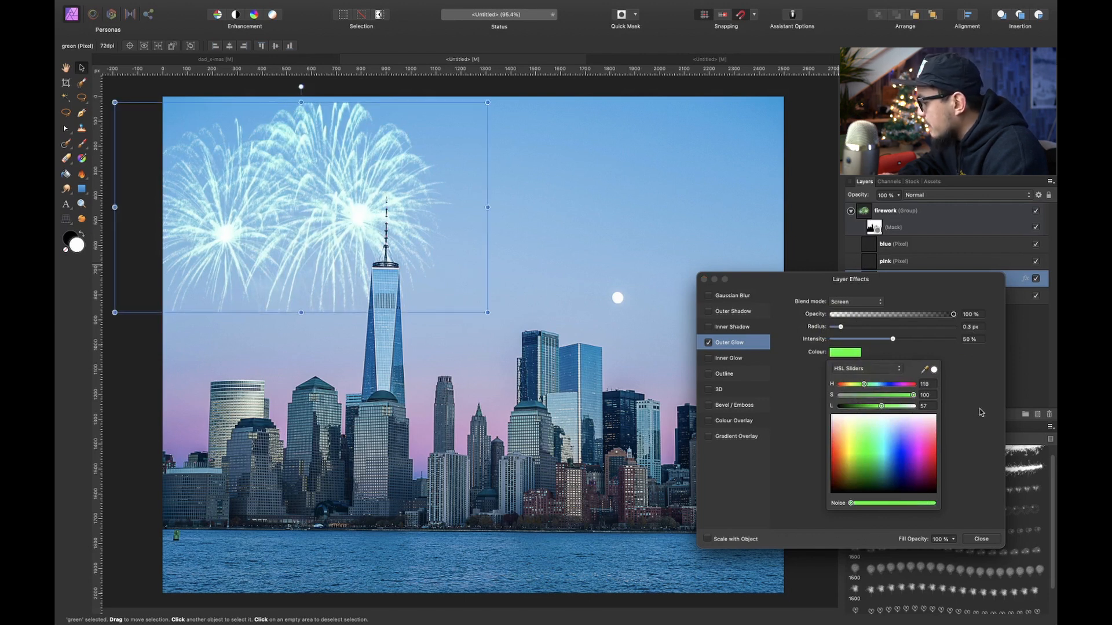
pyautogui.click(983, 539)
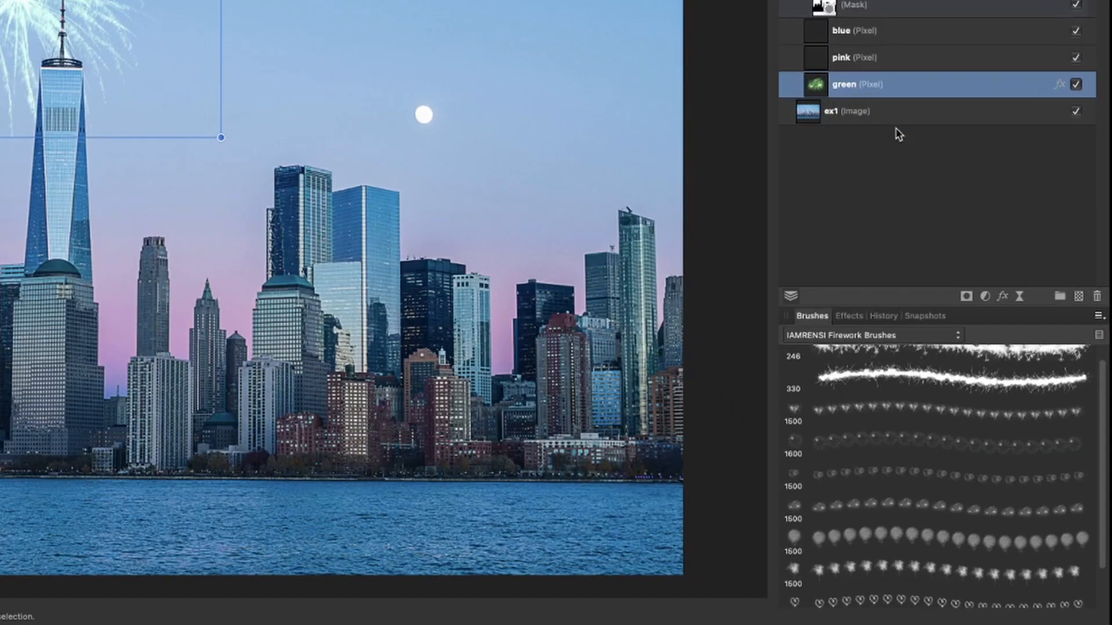
# Darken the ex1 image by adding an Exposure adjustment above it, set to about -1.4.
pyautogui.click(921, 297)
pyautogui.click(983, 295)
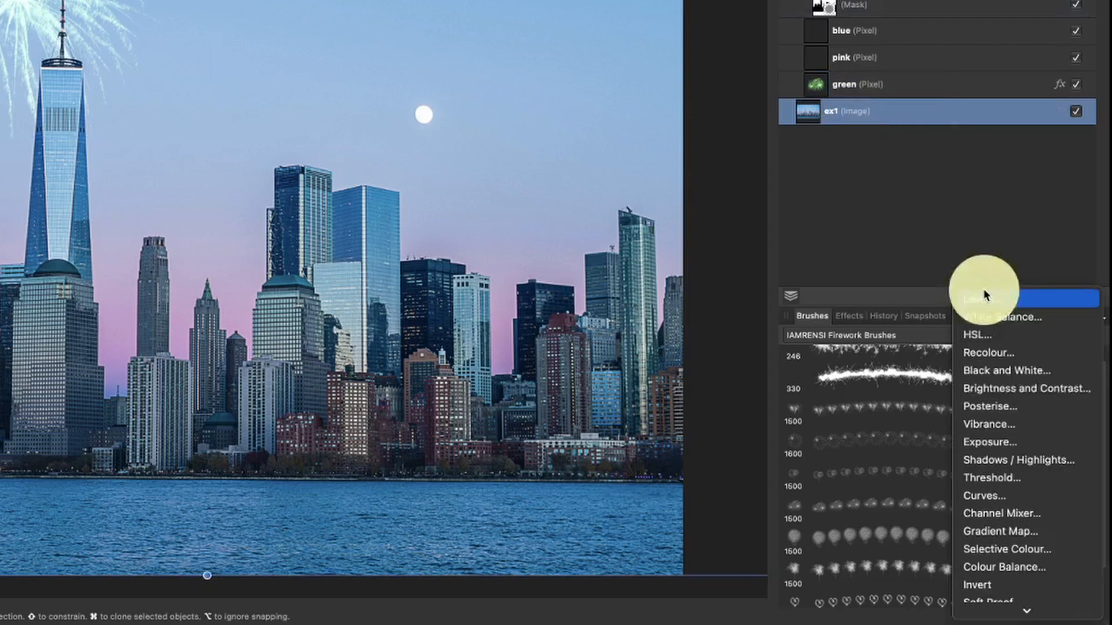
pyautogui.click(991, 442)
pyautogui.moveTo(575, 538); pyautogui.dragTo(551, 549)
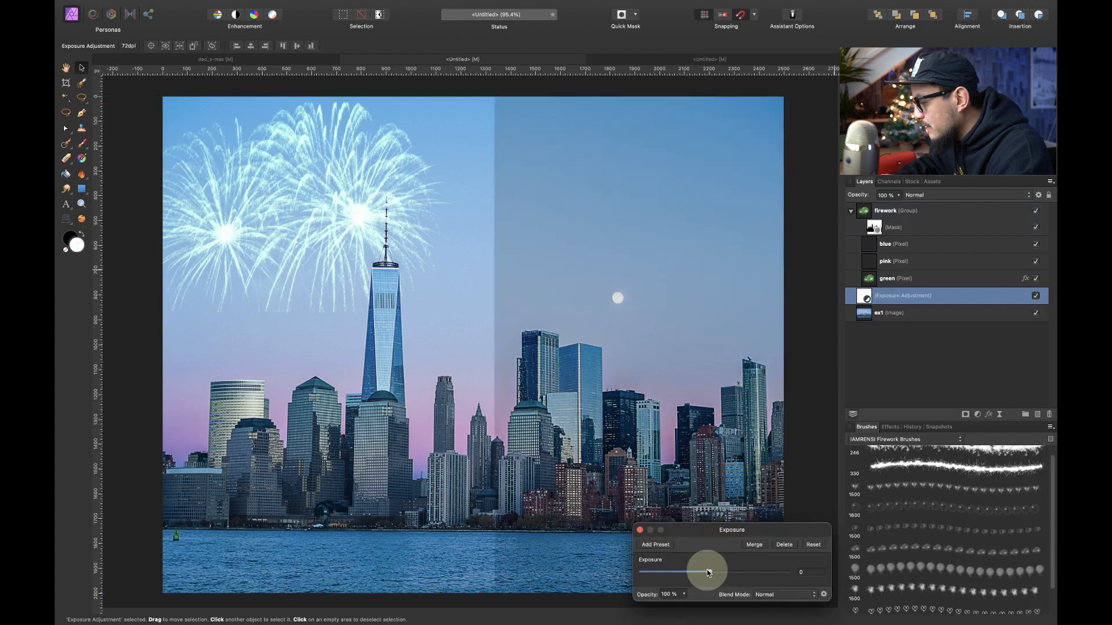
pyautogui.moveTo(698, 573); pyautogui.dragTo(701, 573)
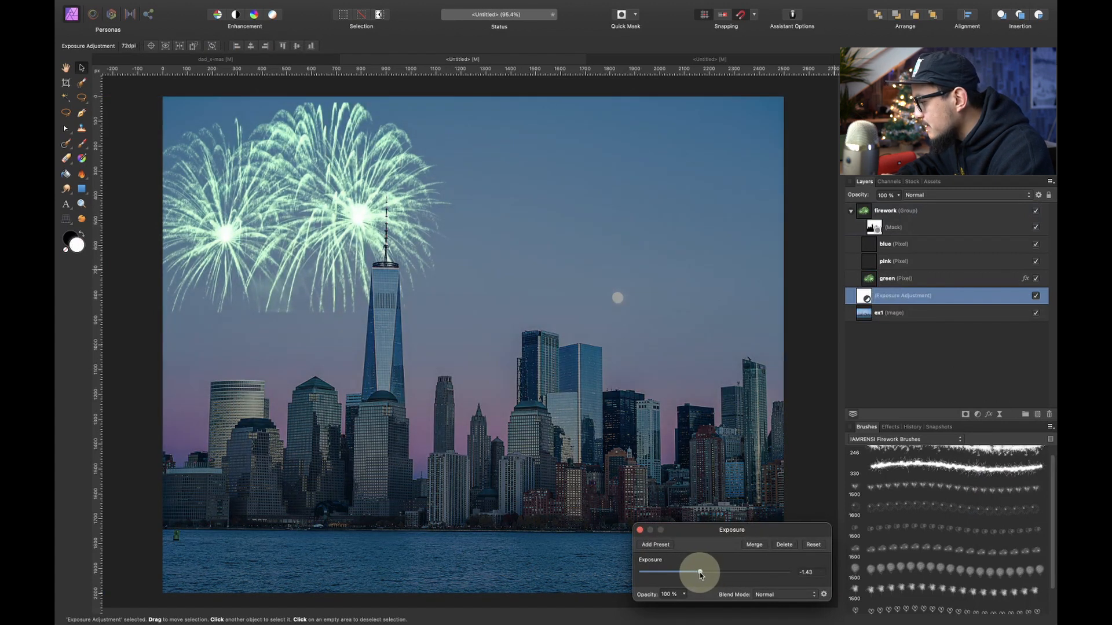
pyautogui.moveTo(700, 575); pyautogui.dragTo(701, 572)
pyautogui.click(639, 530)
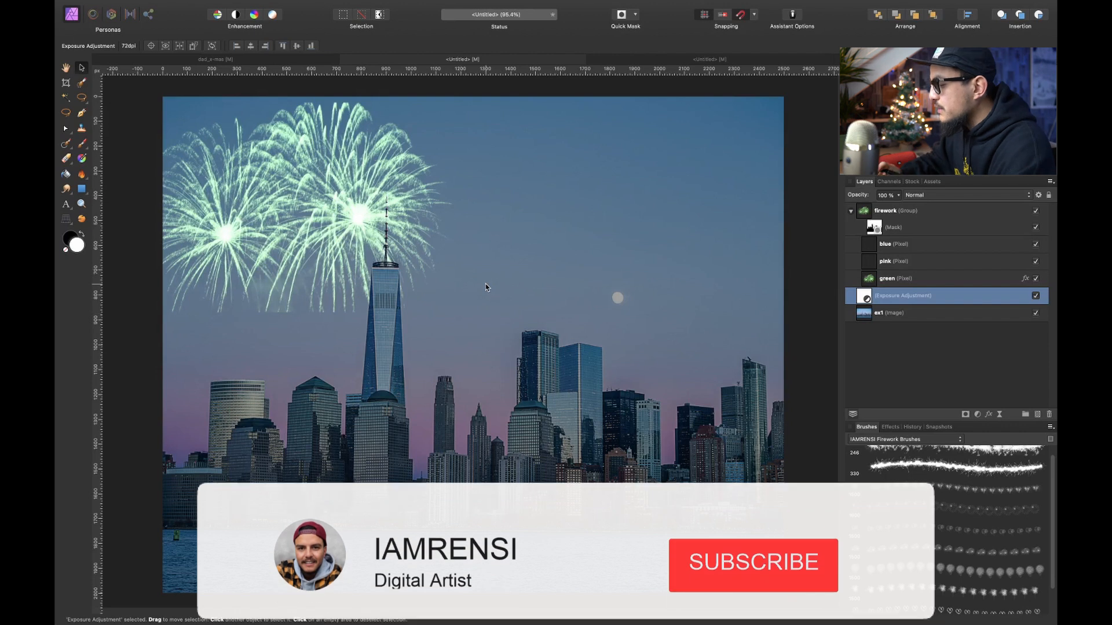
# Add an empty pixel layer above the Exposure adjustment and choose the soft 512 brush from the Basic brushes.
pyautogui.click(910, 313)
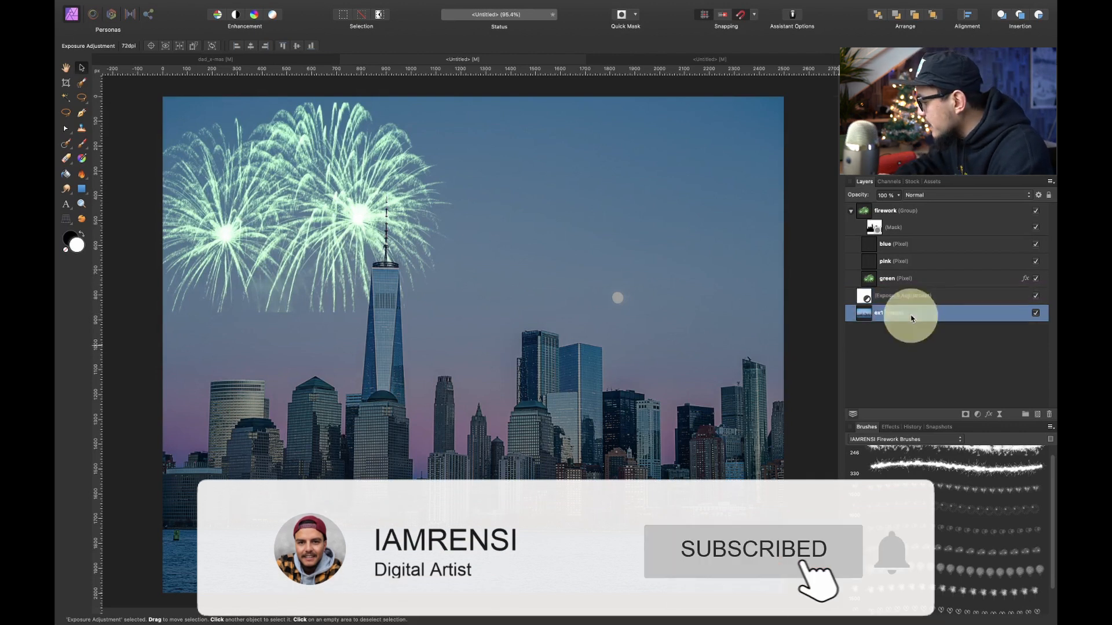
pyautogui.click(1037, 414)
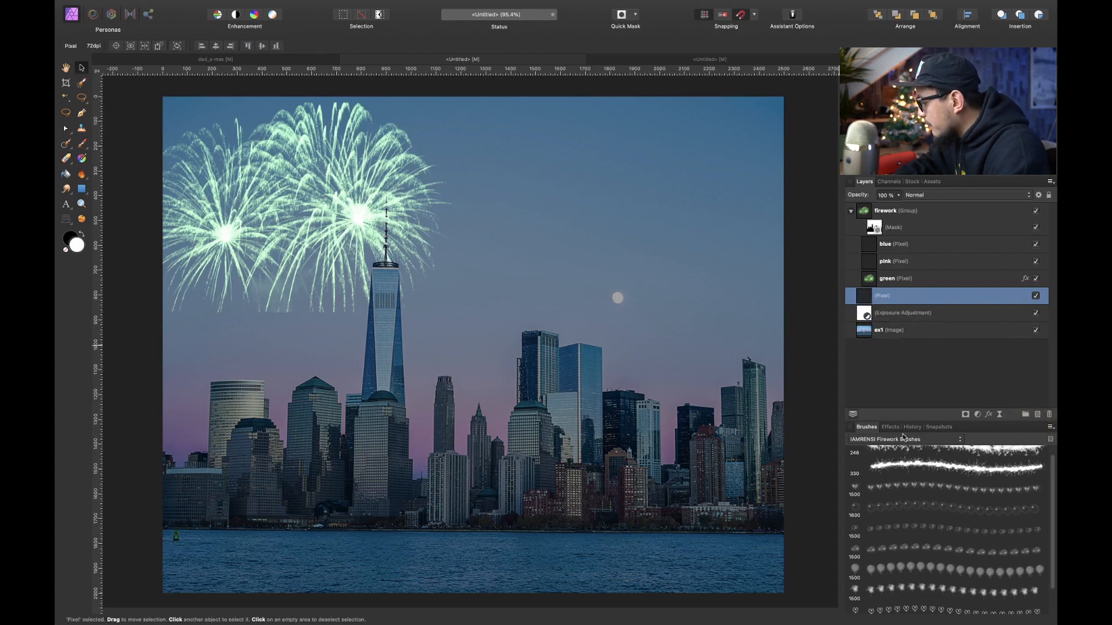
pyautogui.click(886, 440)
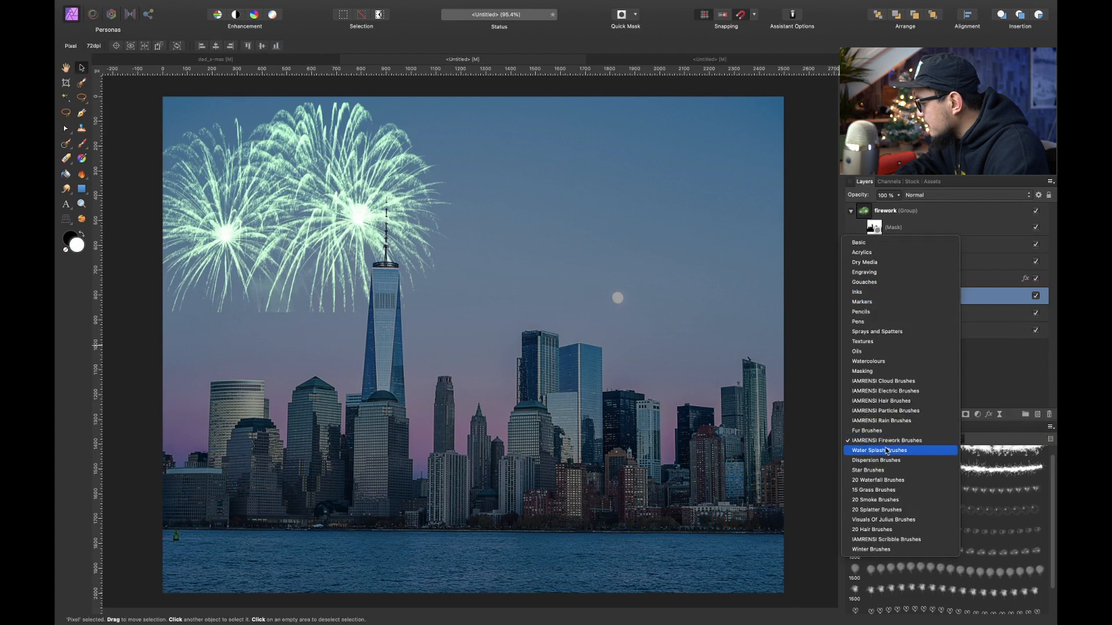
pyautogui.click(872, 243)
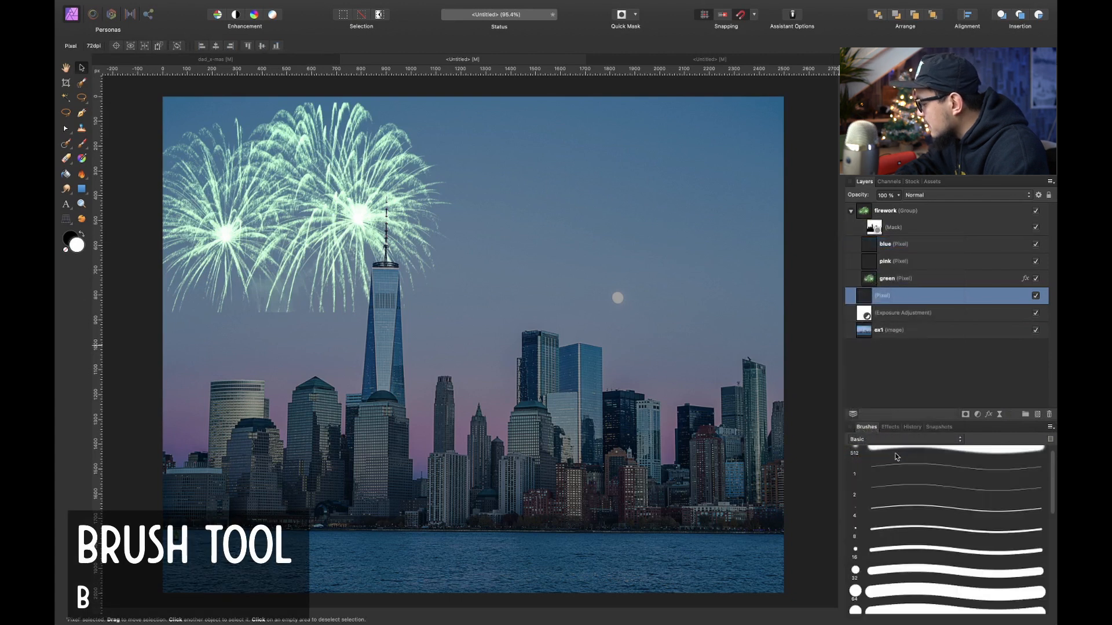
pyautogui.press('b')
# Undo the white test stroke, paint a soft light-green glow behind the green fireworks, and reduce the brush width to 1056.9 px.
pyautogui.moveTo(260, 212); pyautogui.dragTo(273, 199)
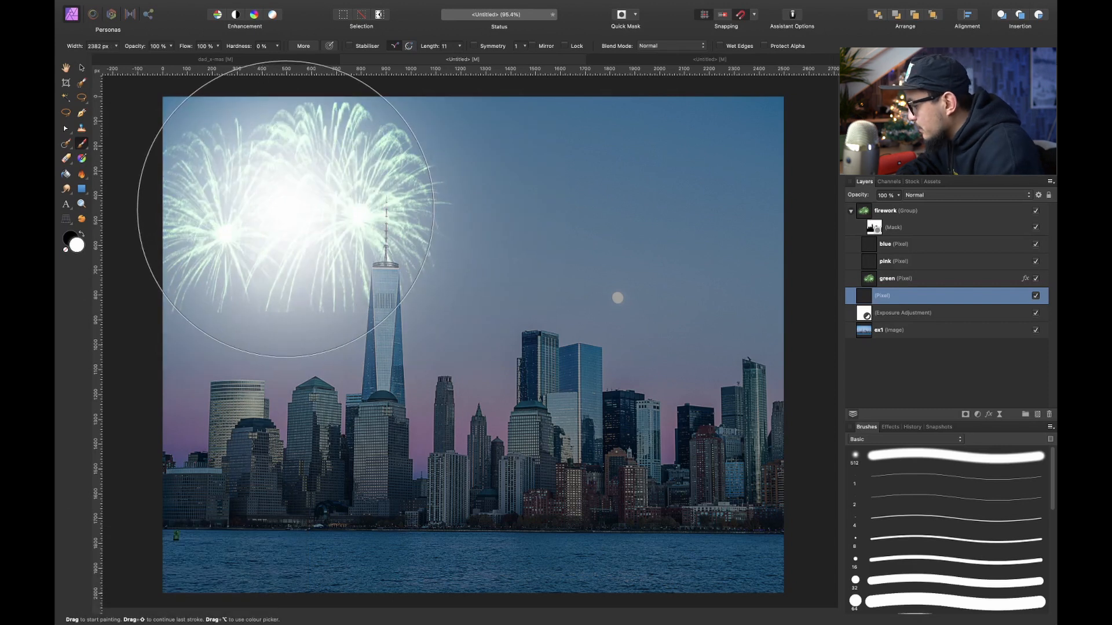
pyautogui.hotkey('ctrl', 'z')
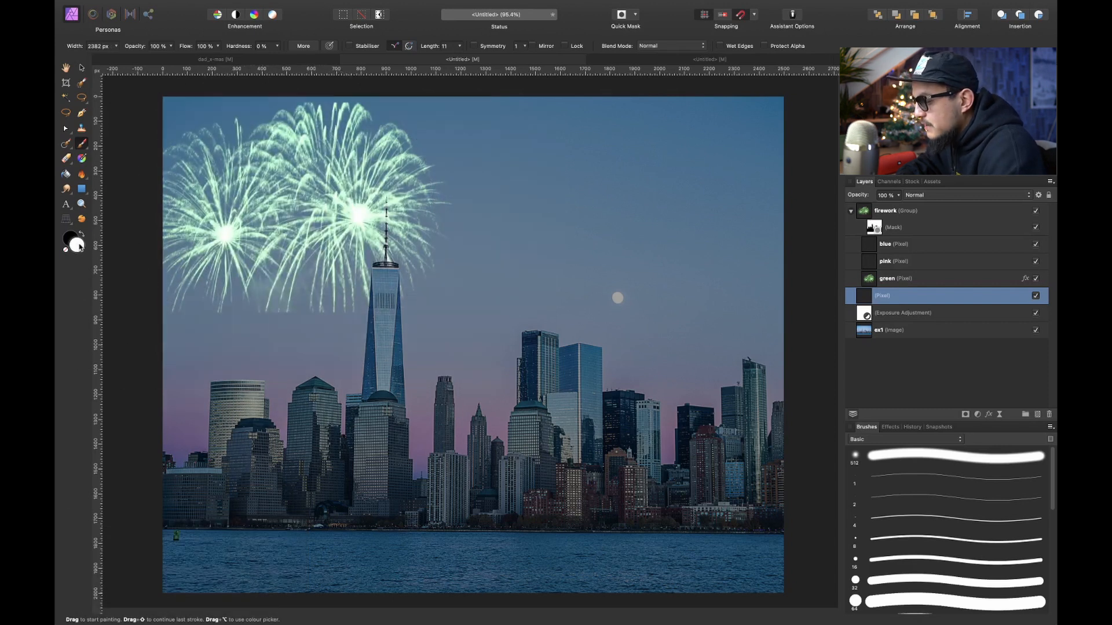
pyautogui.moveTo(264, 193)
pyautogui.mouseDown()
pyautogui.moveTo(333, 179)
pyautogui.moveTo(306, 178)
pyautogui.mouseUp()
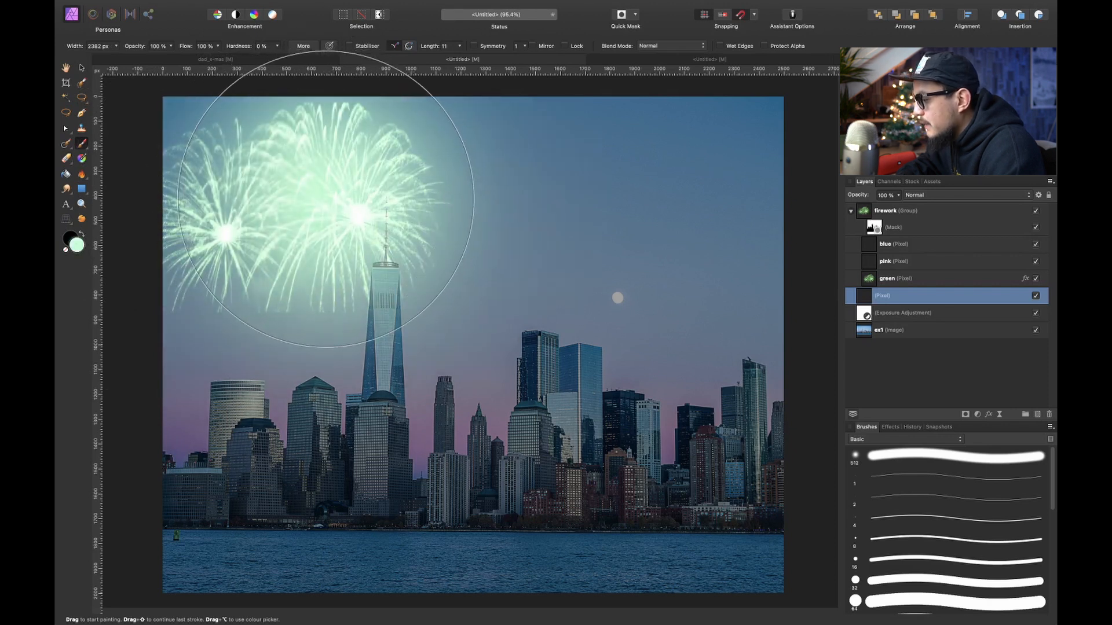
pyautogui.moveTo(328, 206); pyautogui.dragTo(235, 223)
pyautogui.press('[')
pyautogui.press('super+z')
pyautogui.press('[')
pyautogui.press('[')
pyautogui.press('[')
pyautogui.press('[')
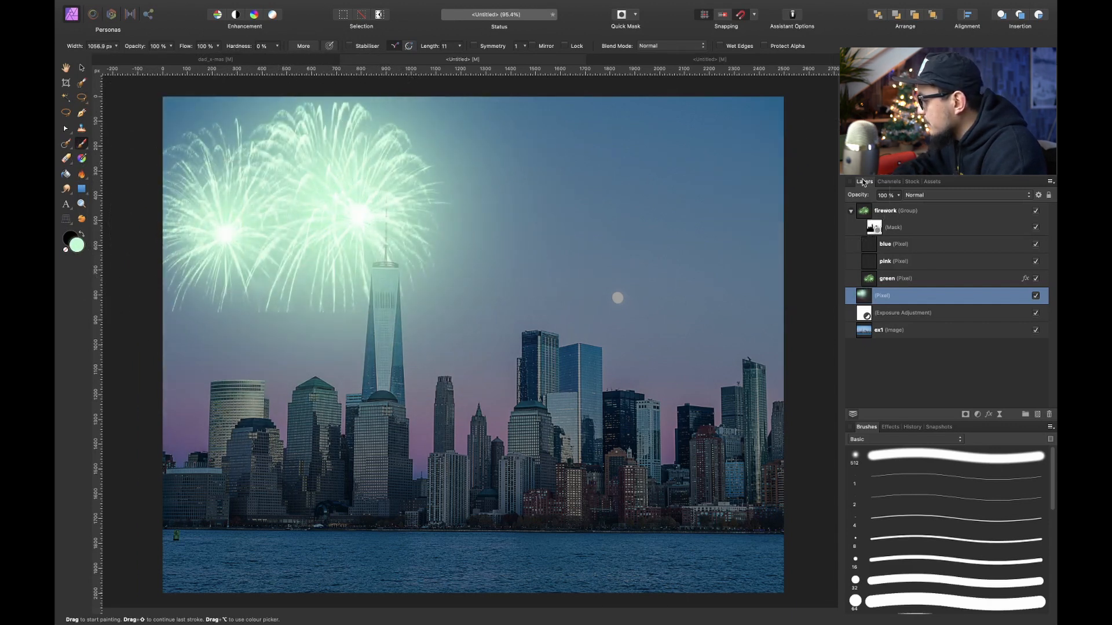
# Set the glow layer's blend mode to Soft Light and toggle its visibility to compare the effect.
pyautogui.click(906, 196)
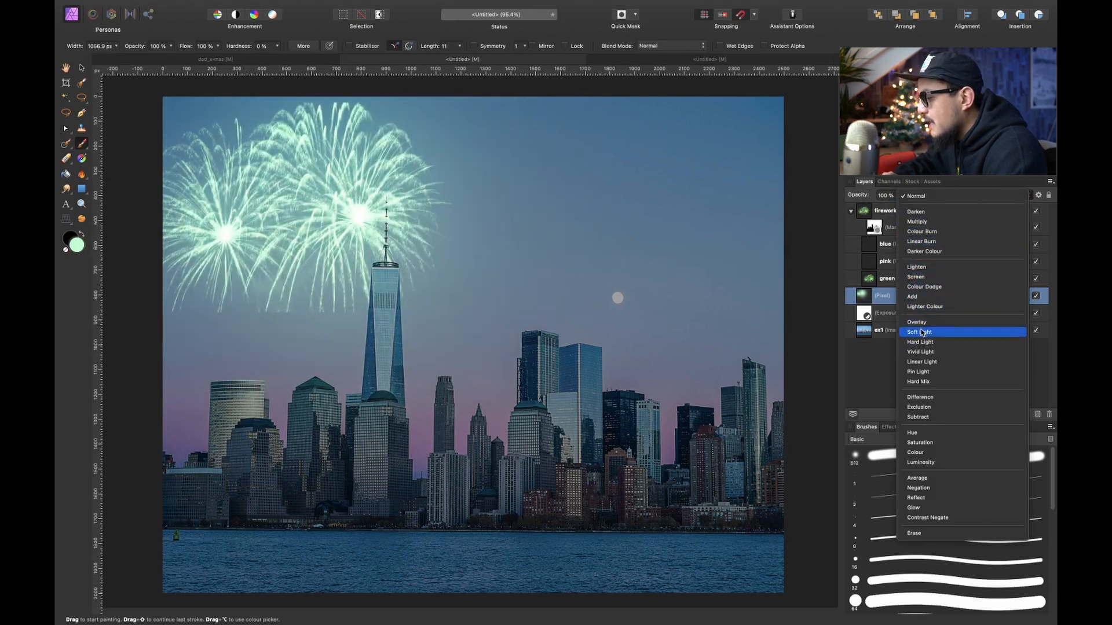
pyautogui.click(923, 333)
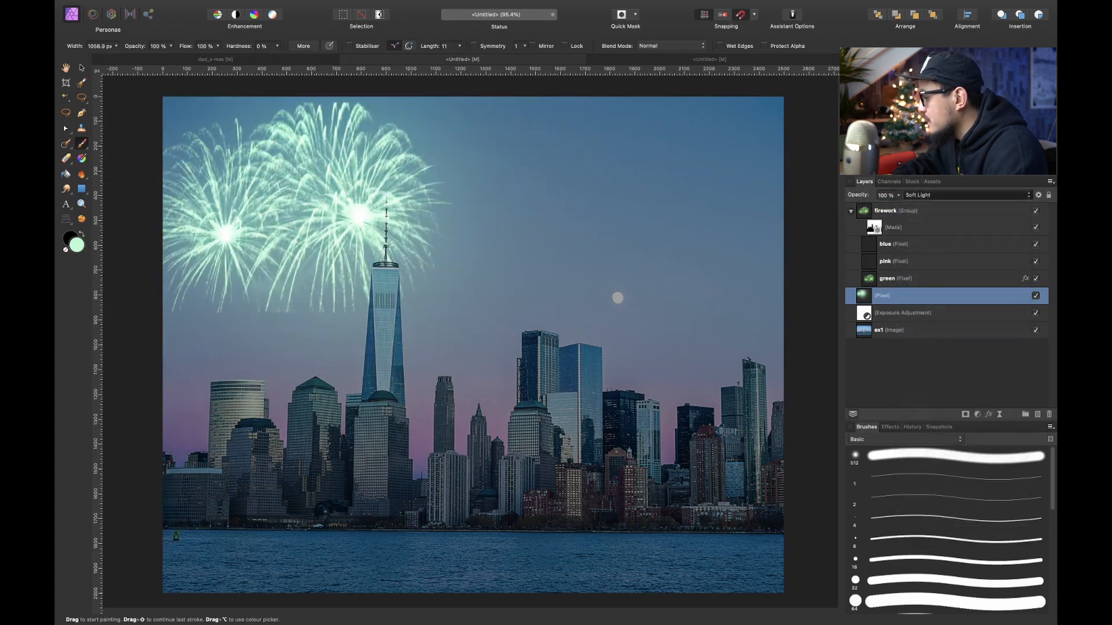
pyautogui.click(1036, 296)
pyautogui.click(1036, 296)
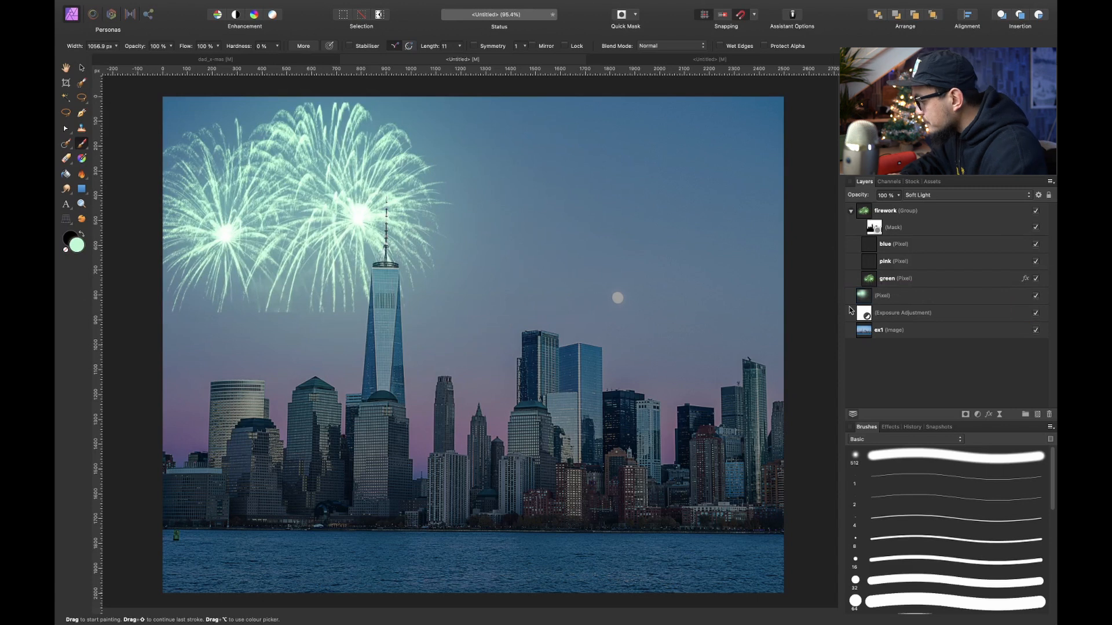
# Select the pink layer, choose the large round-burst 1500 px brush from IAMRENSI Firework Brushes, and set the brush colour to white.
pyautogui.click(927, 266)
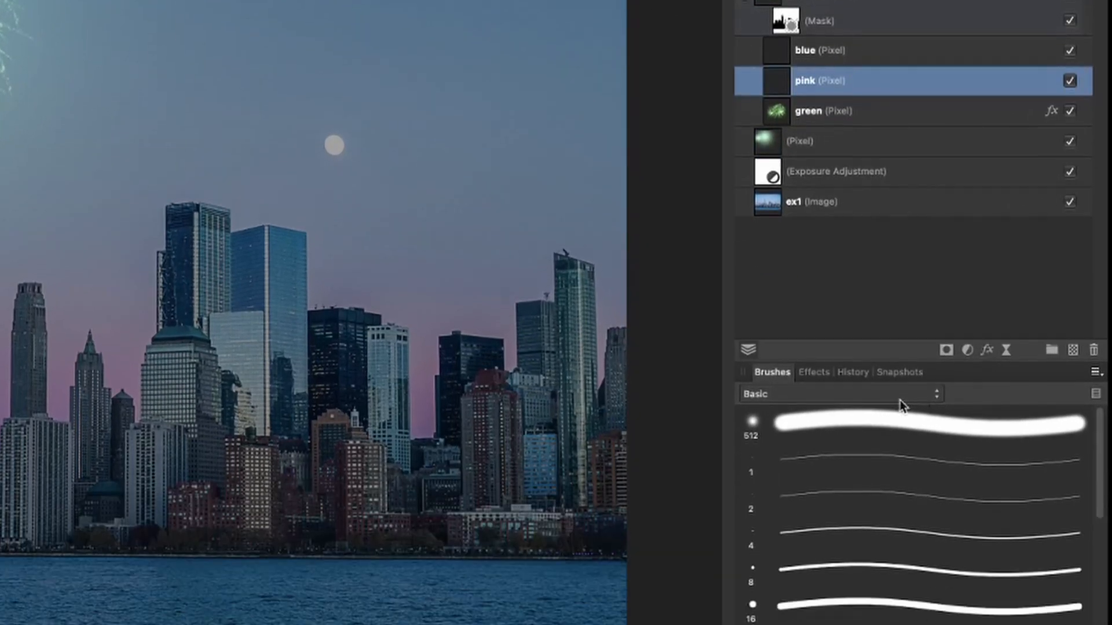
pyautogui.click(901, 536)
pyautogui.click(857, 514)
pyautogui.scroll(-3, 878, 429)
pyautogui.click(861, 476)
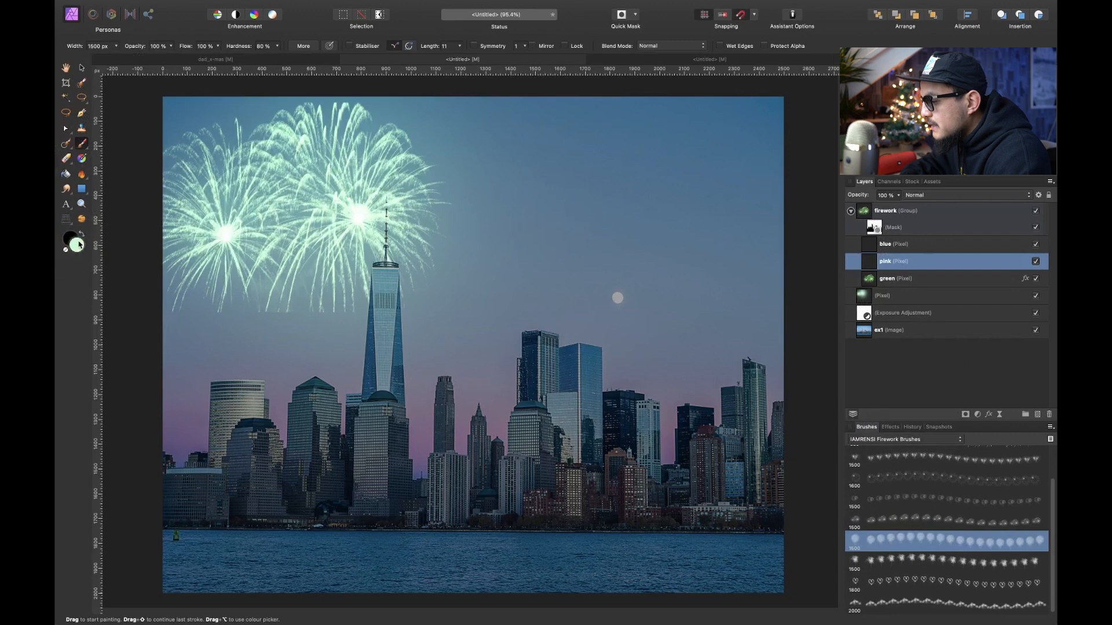
pyautogui.click(78, 244)
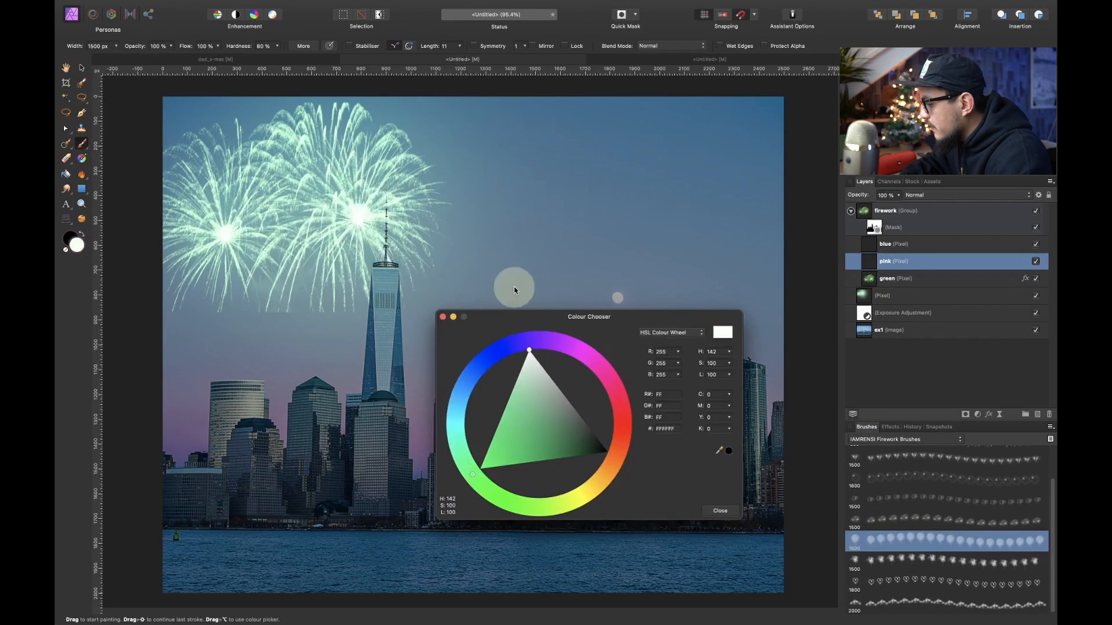
pyautogui.click(722, 510)
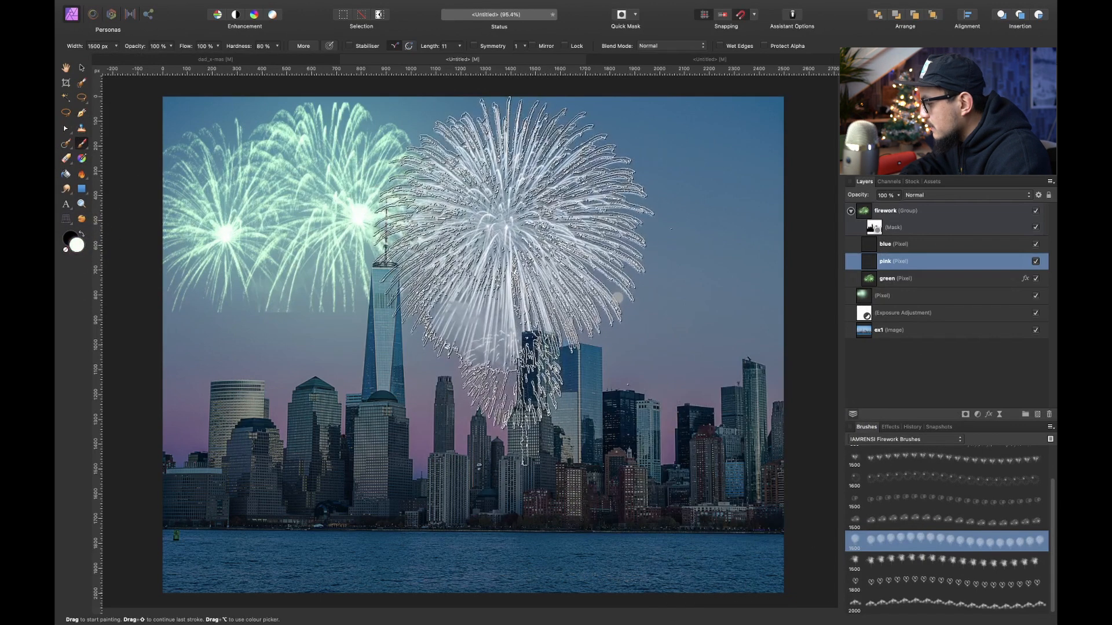
# Stamp one large white firework on the pink layer beside the tallest tower and move it slightly up and left.
pyautogui.click(532, 281)
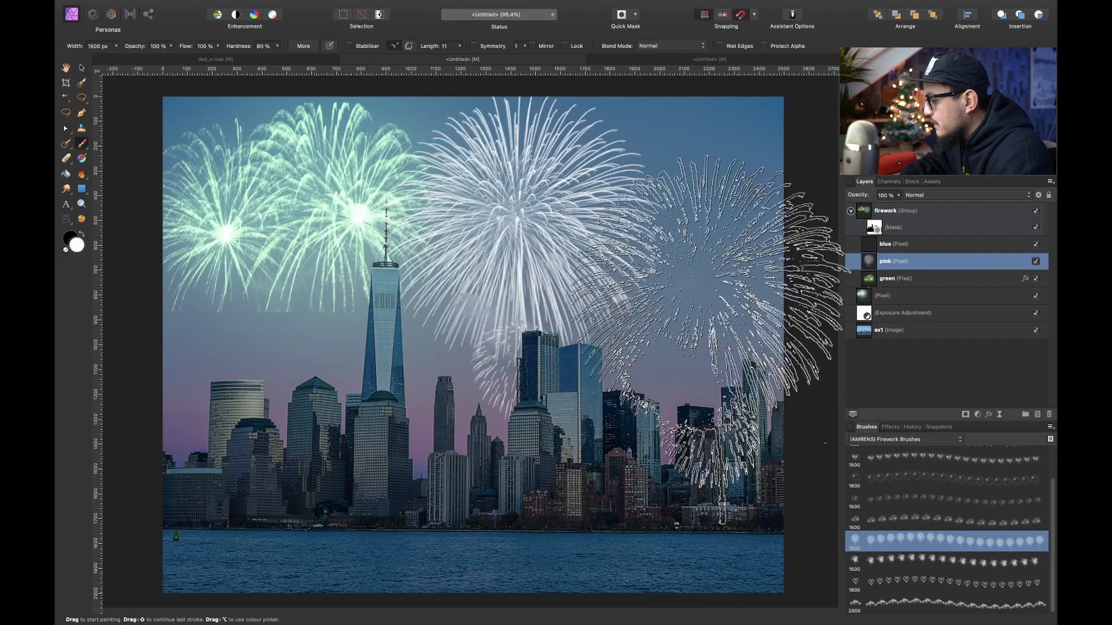
pyautogui.press('v')
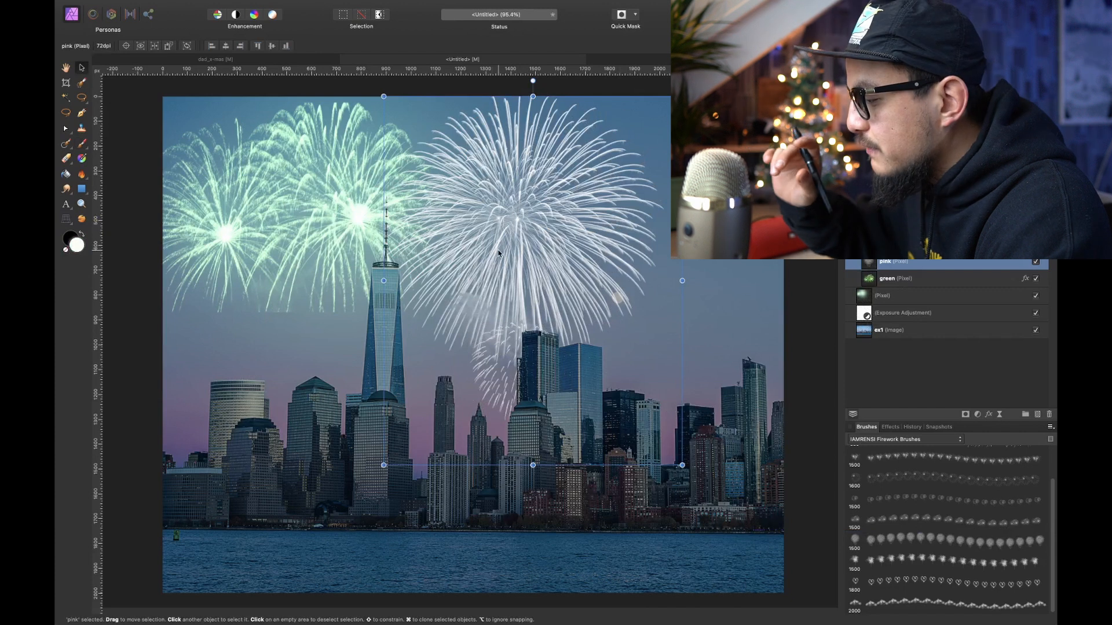
pyautogui.moveTo(552, 288); pyautogui.dragTo(543, 258)
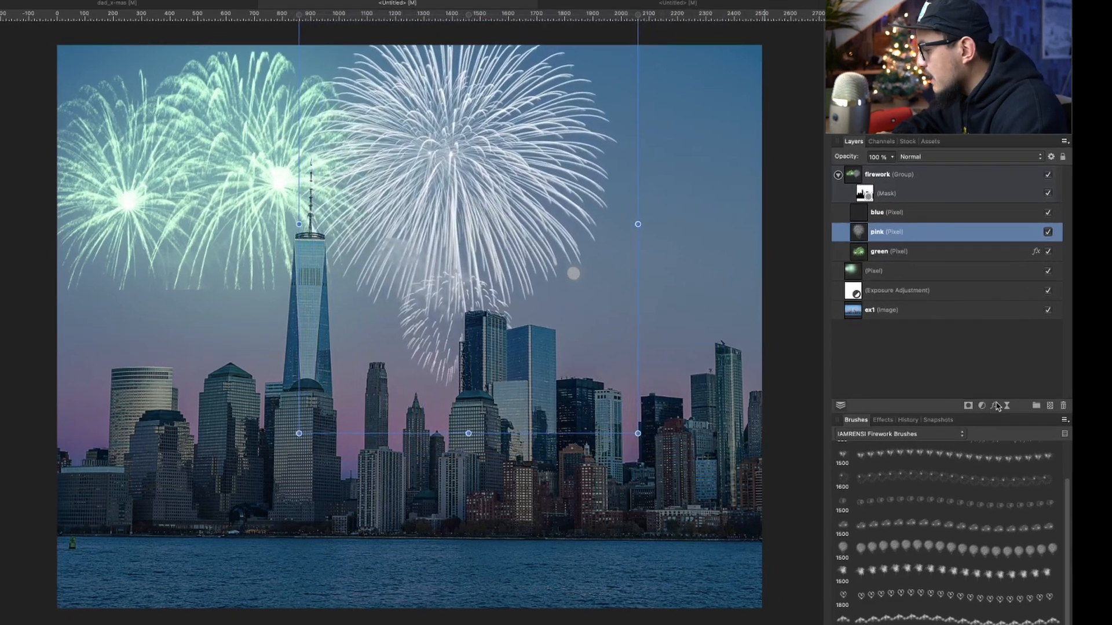
# Add an Outer Glow effect with a 0.1 px radius to the pink layer.
pyautogui.click(989, 414)
pyautogui.click(602, 282)
pyautogui.click(797, 300)
pyautogui.click(799, 296)
pyautogui.click(784, 259)
pyautogui.click(784, 259)
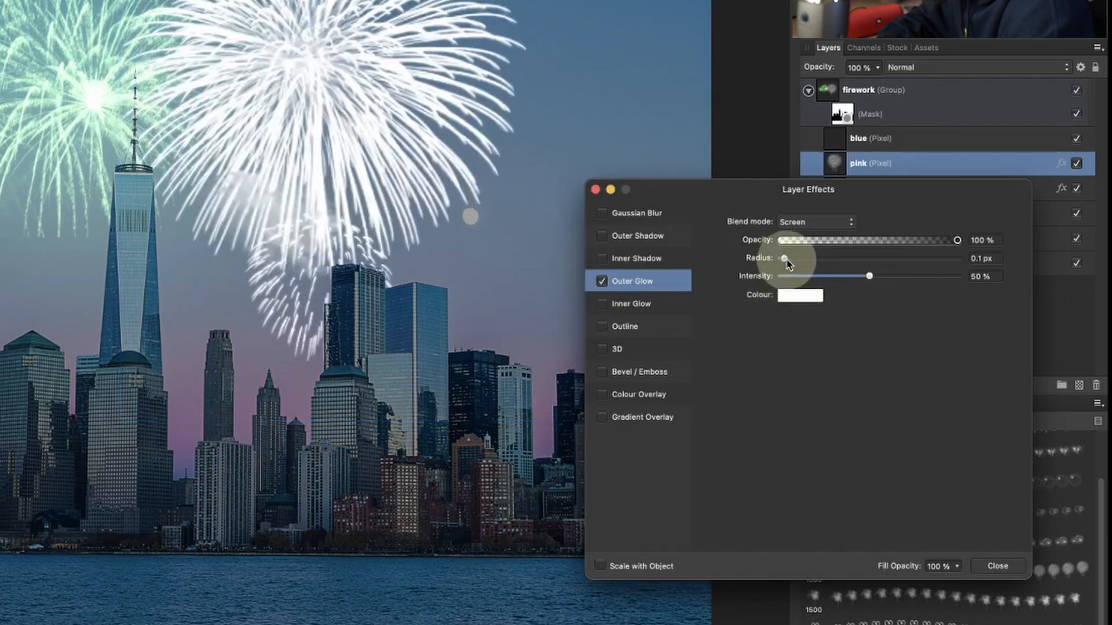
# Set the outer glow colour to bright pink with hue 310, saturation 100 and lightness 52.
pyautogui.click(788, 298)
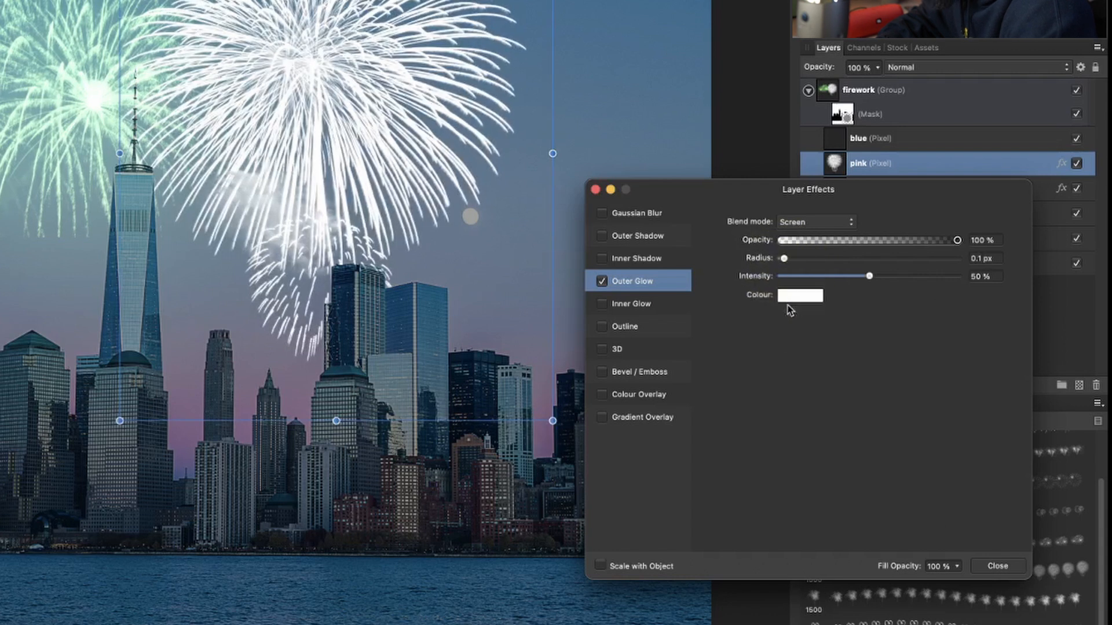
pyautogui.moveTo(877, 356); pyautogui.dragTo(904, 385)
pyautogui.click(887, 343)
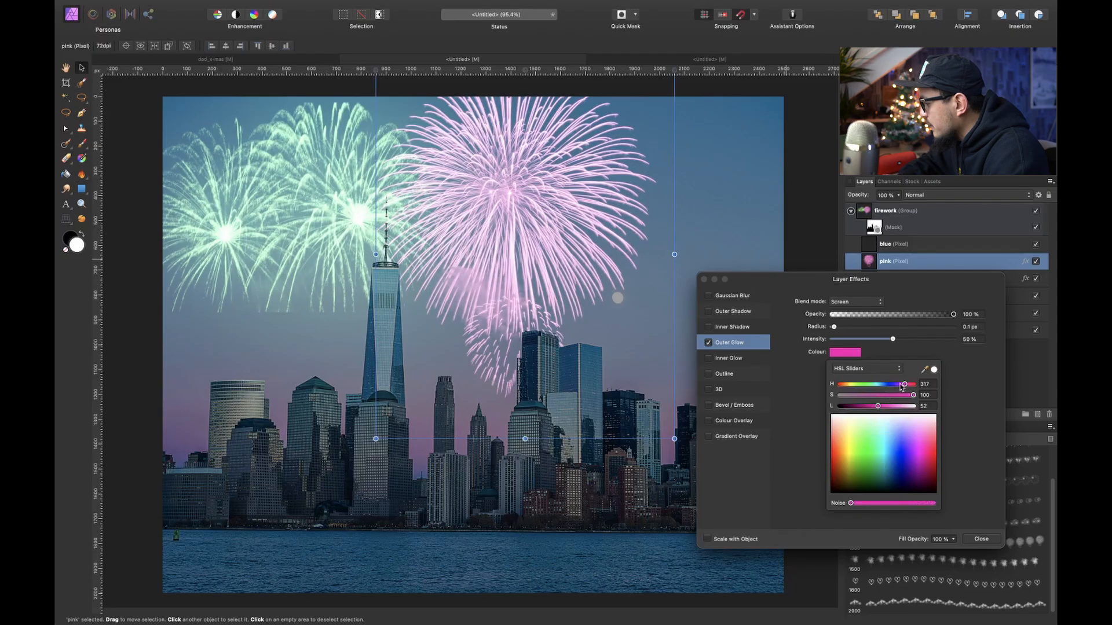
pyautogui.click(904, 385)
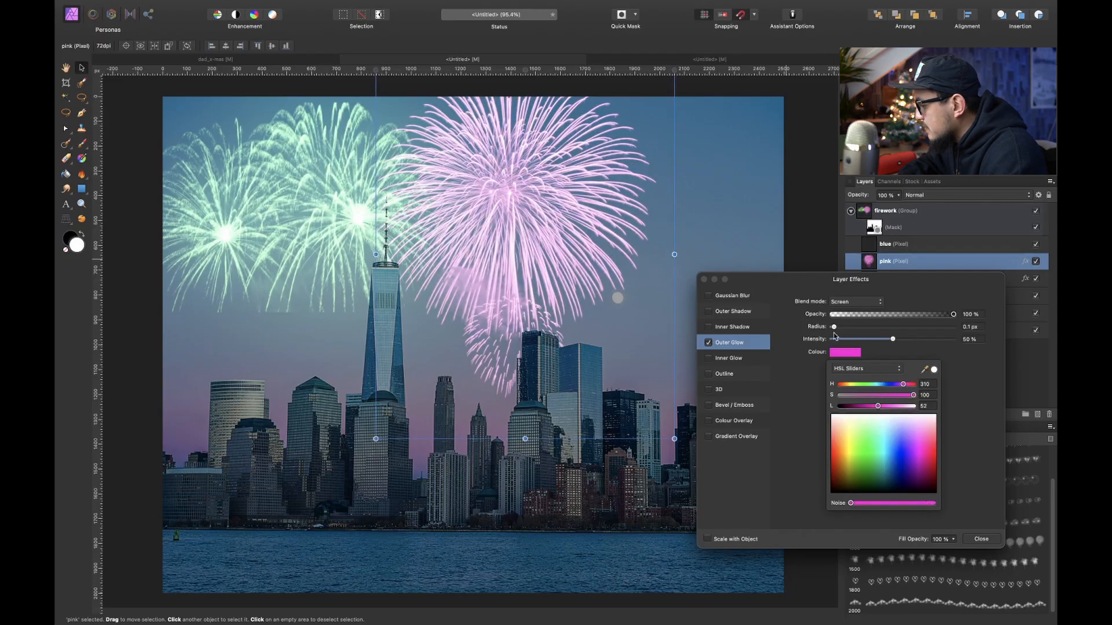
# Set the pink layer's outer glow radius to 1 px and move its firework closer to the tallest tower.
pyautogui.moveTo(835, 328); pyautogui.dragTo(857, 328)
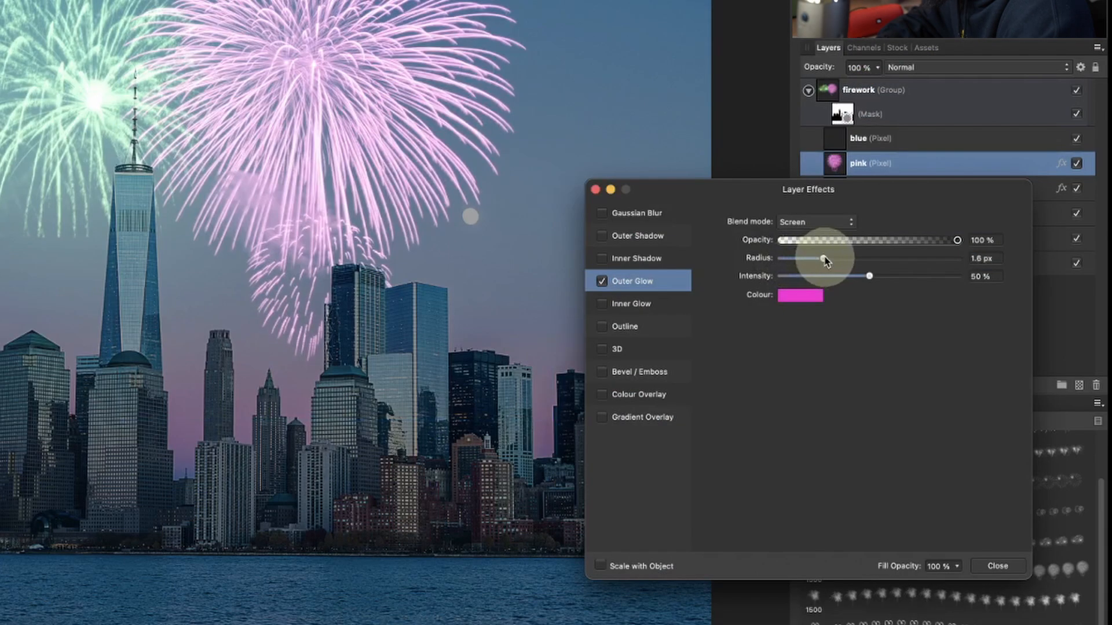
pyautogui.moveTo(833, 259); pyautogui.dragTo(1033, 260)
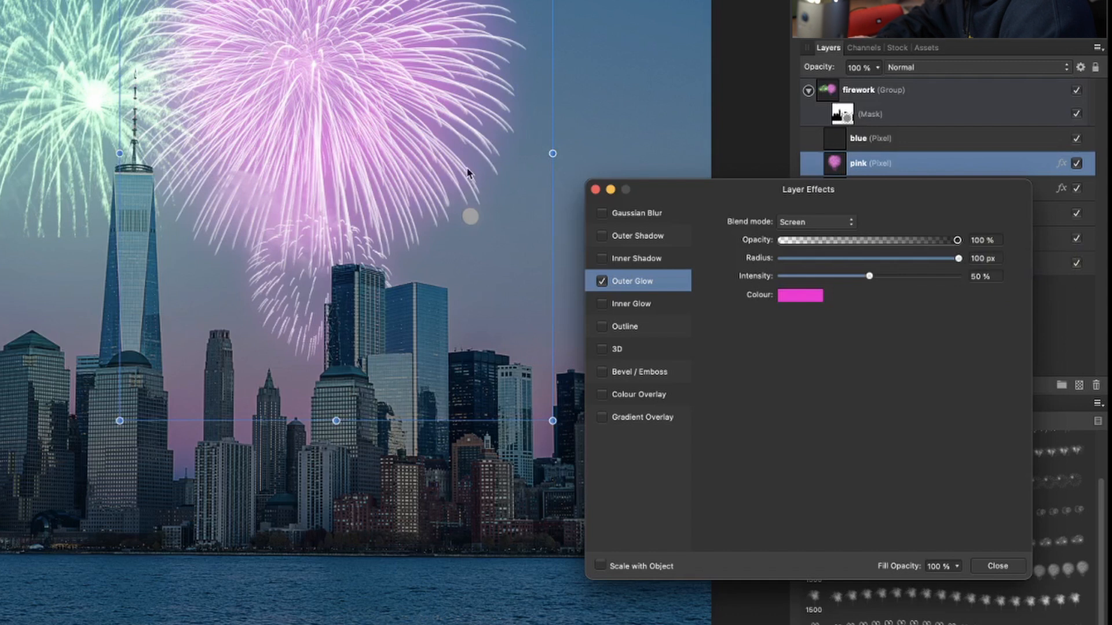
pyautogui.moveTo(907, 259); pyautogui.dragTo(821, 259)
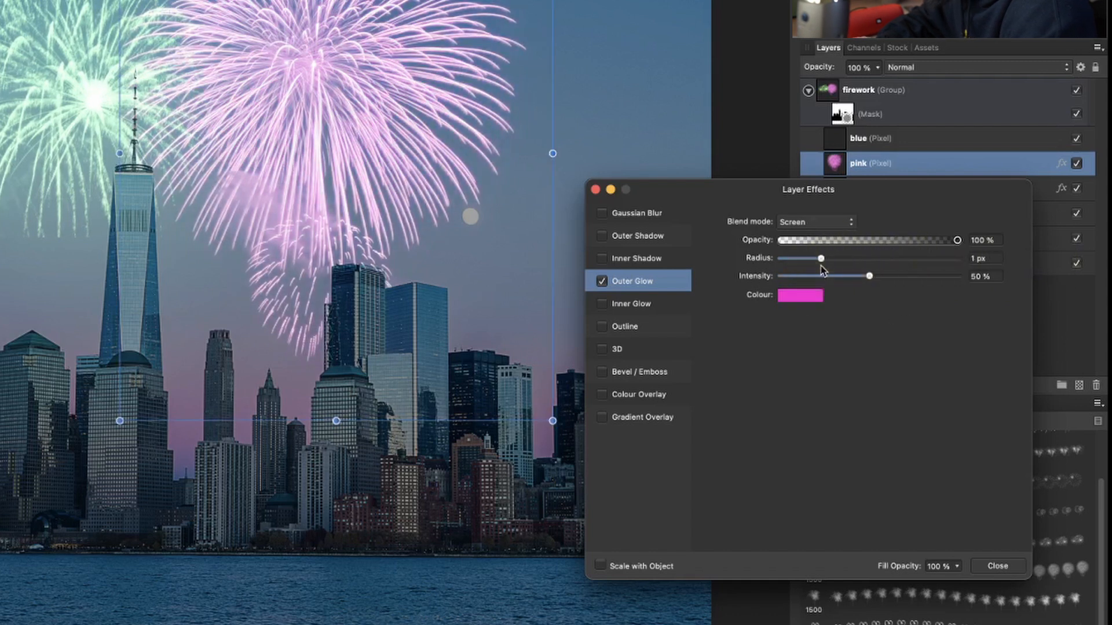
pyautogui.click(592, 190)
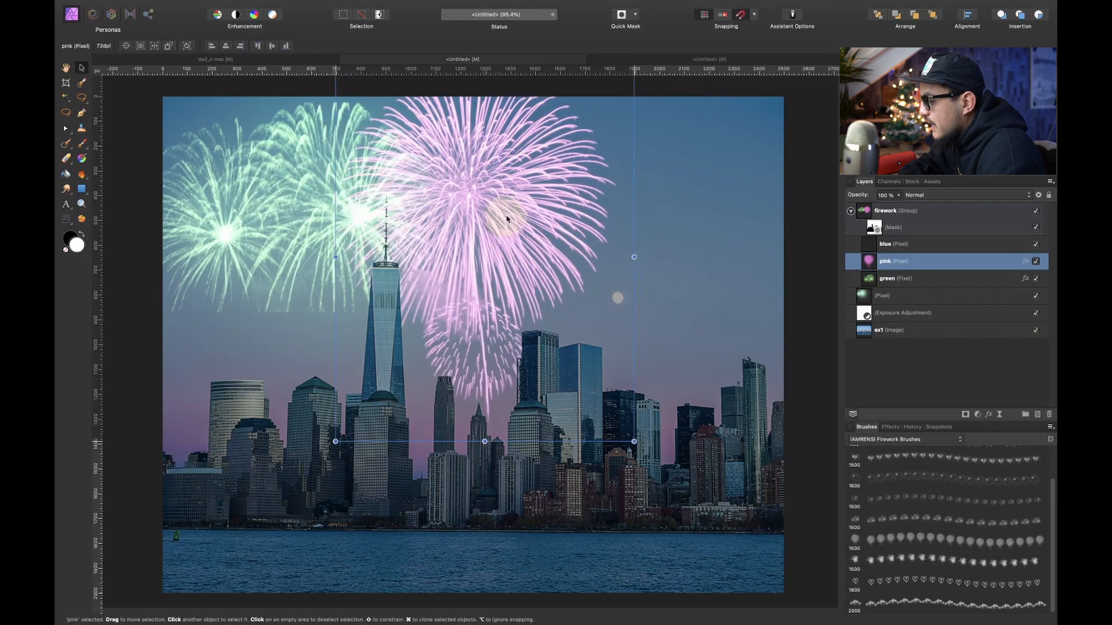
pyautogui.moveTo(507, 219); pyautogui.dragTo(519, 215)
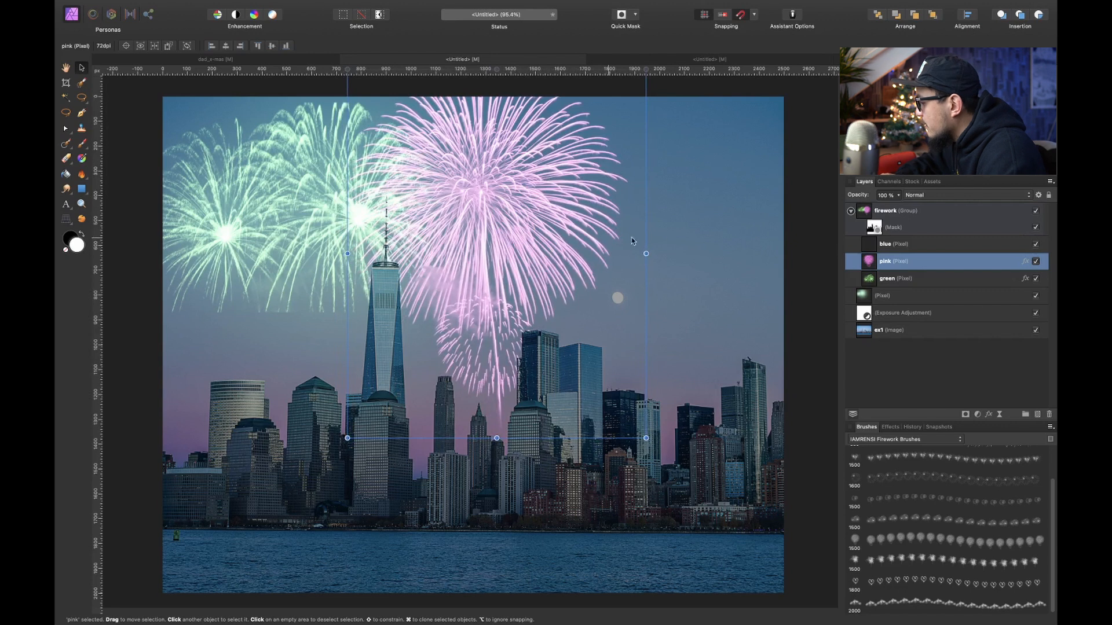
# Stamp a white multi-burst firework on the blue layer above the right-hand skyline with the first visible 1500 px firework brush.
pyautogui.click(908, 245)
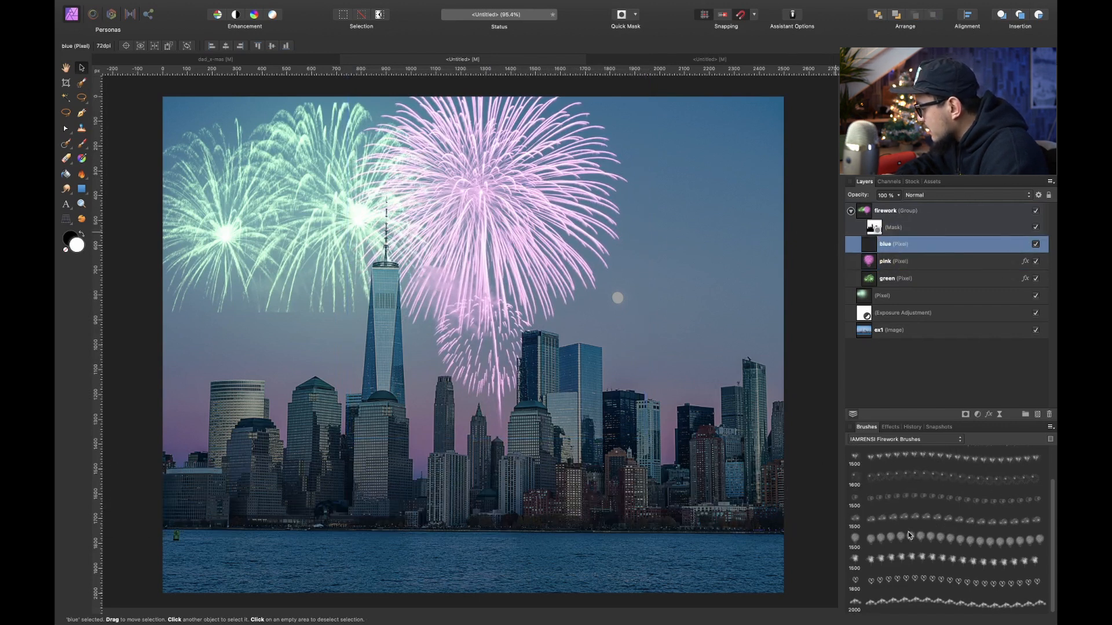
pyautogui.click(921, 460)
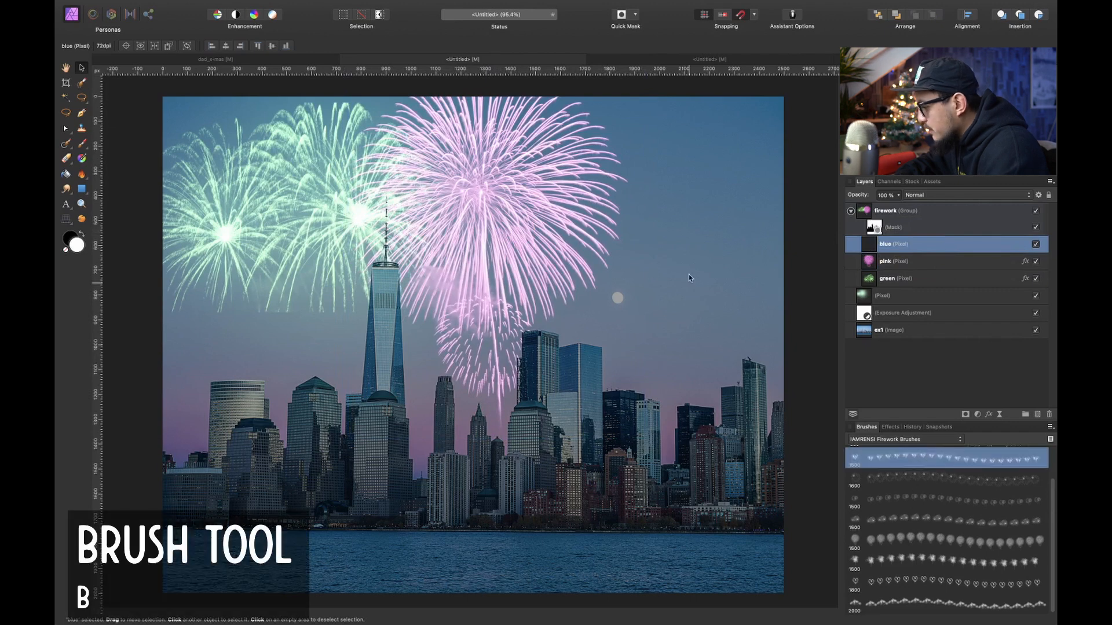
pyautogui.click(702, 298)
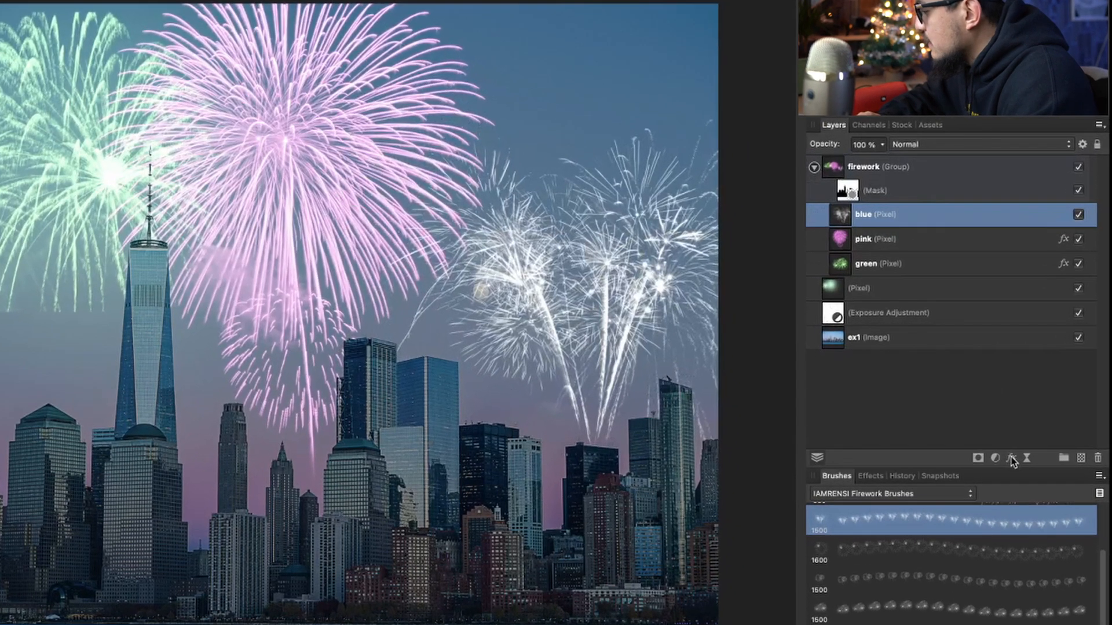
# Add an Outer Glow to the blue layer with hue 220, saturation 100, lightness 50 and a 0.1 px radius.
pyautogui.click(988, 414)
pyautogui.click(610, 355)
pyautogui.click(810, 370)
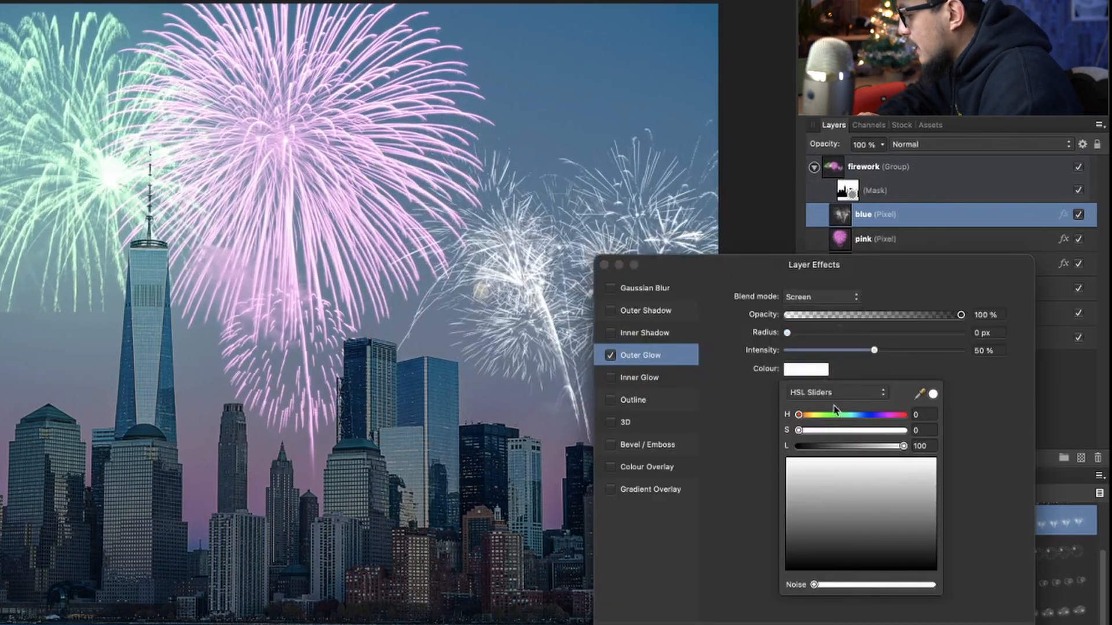
pyautogui.click(865, 415)
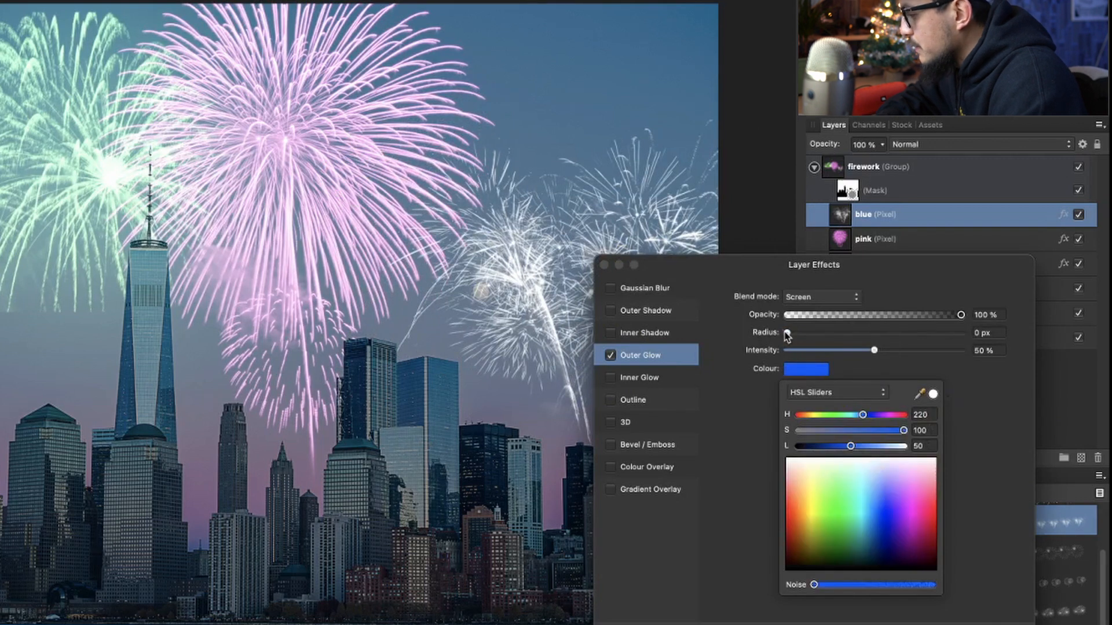
pyautogui.click(788, 334)
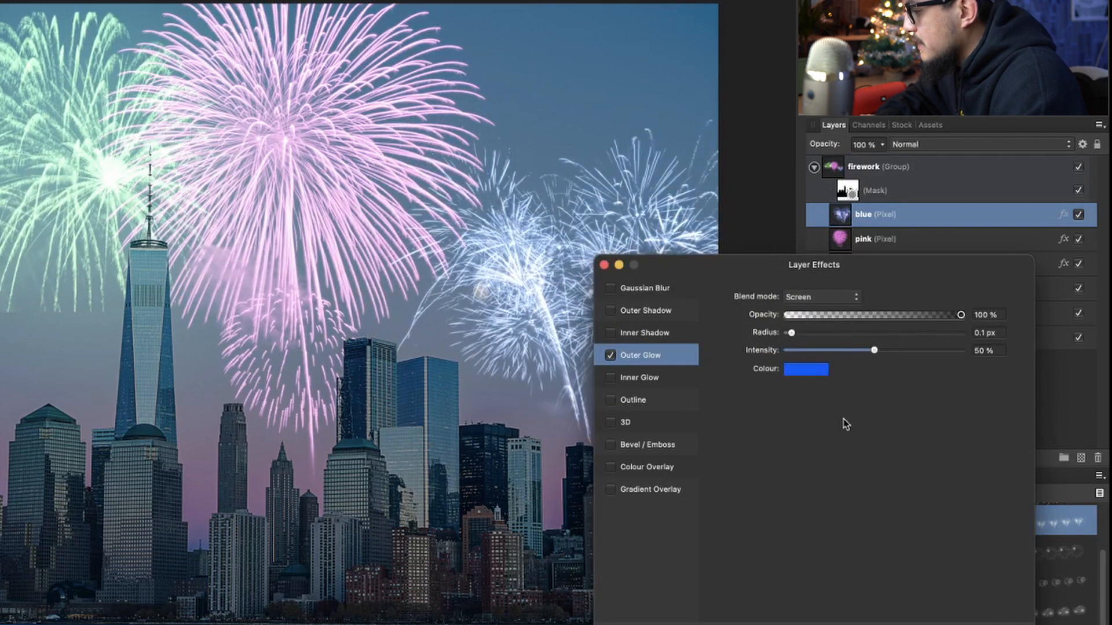
pyautogui.click(604, 265)
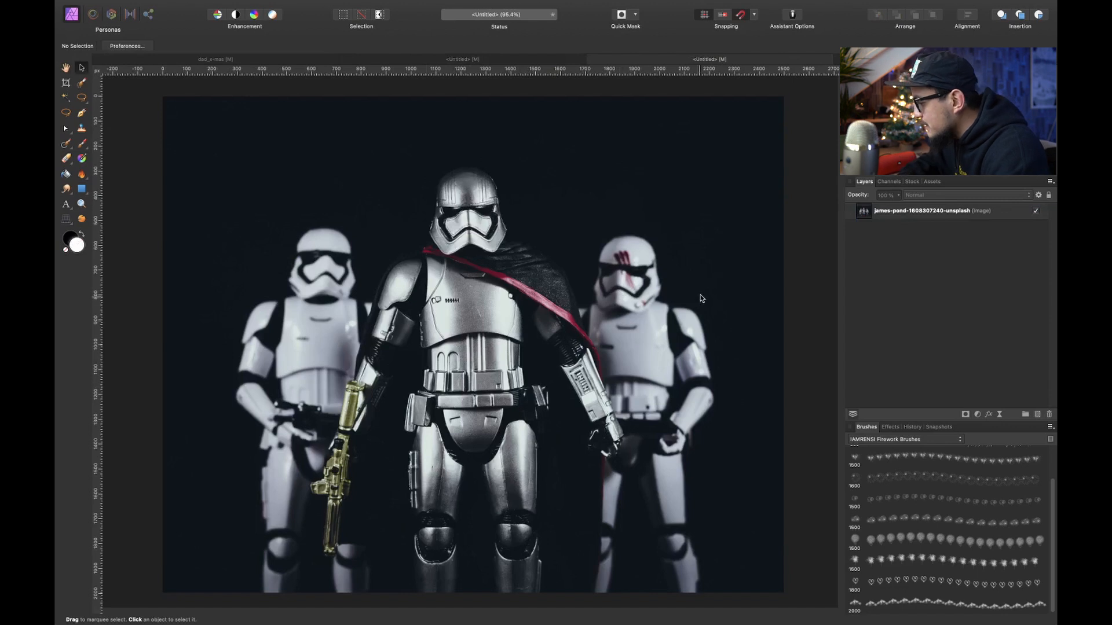
# Add a pixel layer above the stormtrooper image and ready the 246 px sparkler brush with white as the painting colour.
pyautogui.click(898, 212)
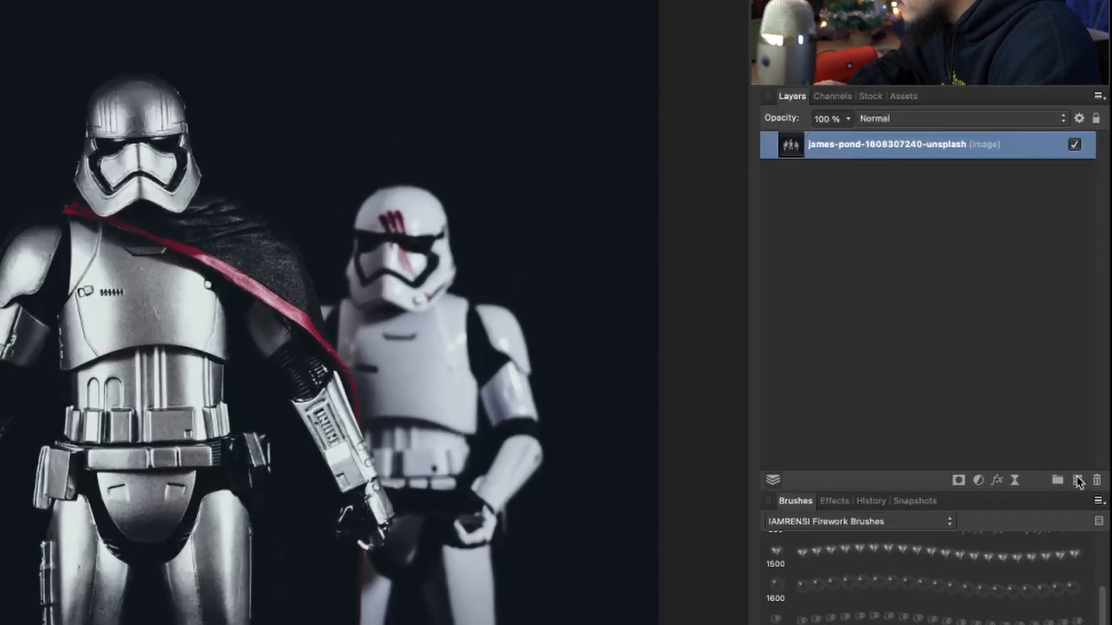
pyautogui.click(1037, 415)
pyautogui.scroll(3, 822, 440)
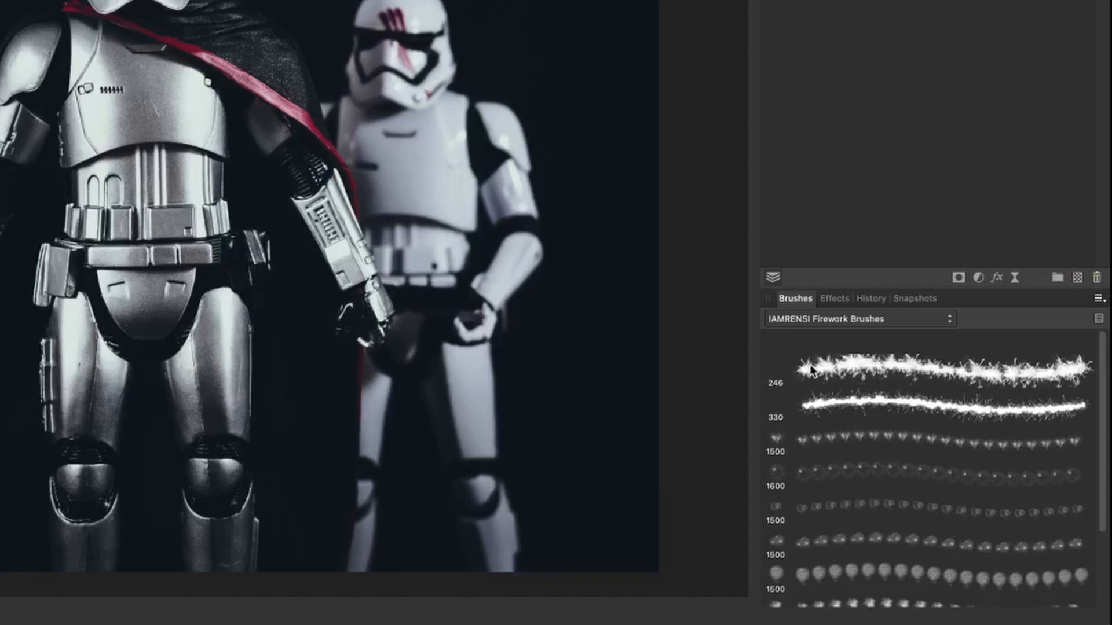
pyautogui.click(844, 358)
pyautogui.click(854, 346)
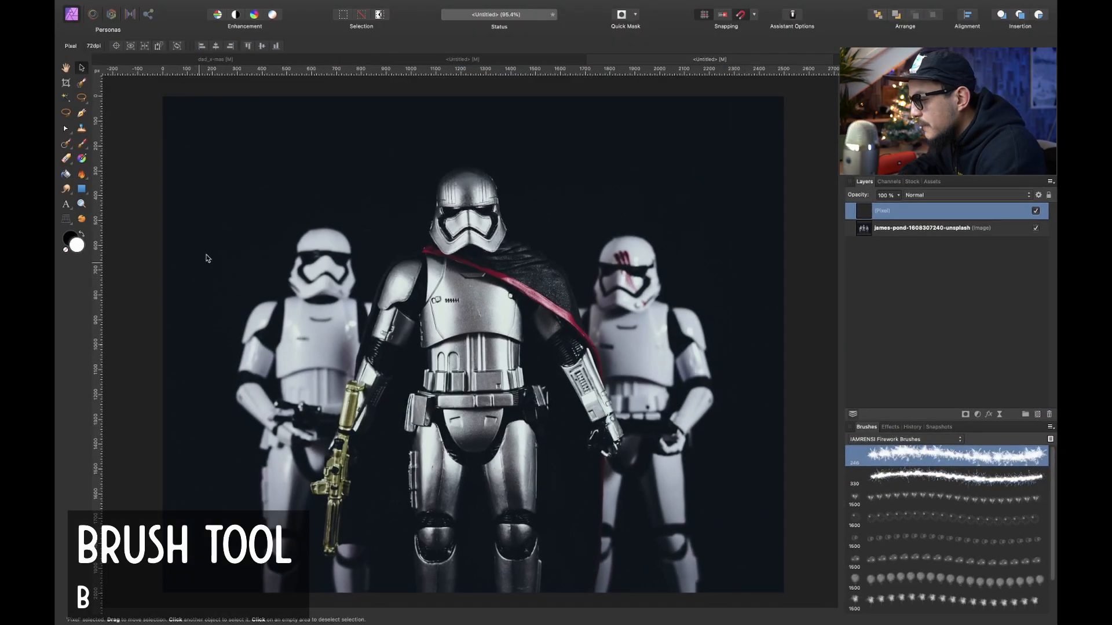
pyautogui.press('b')
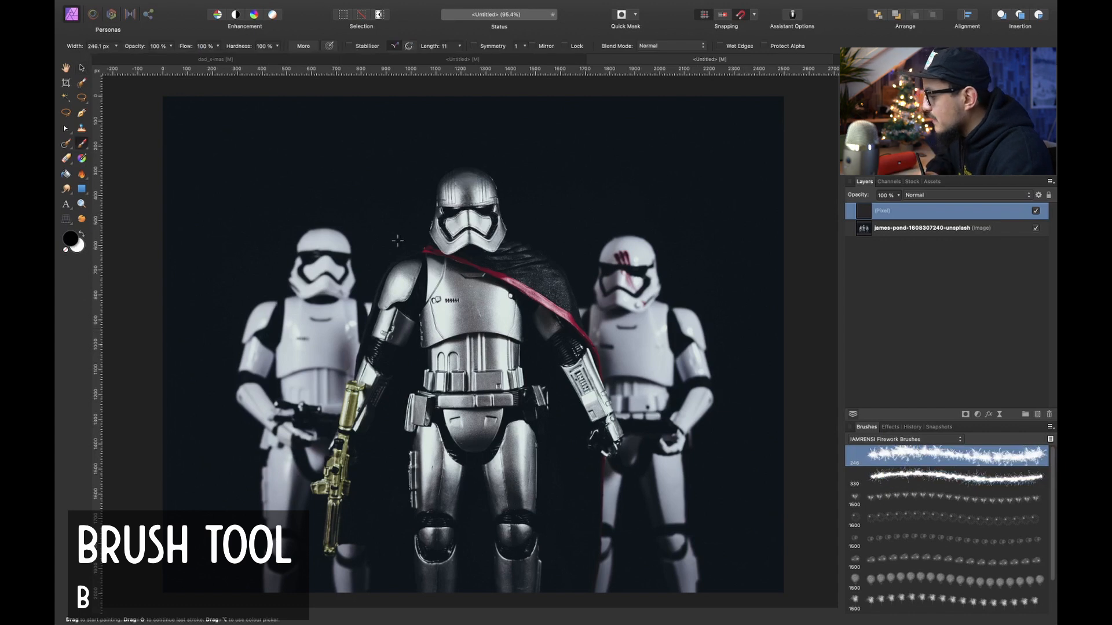
pyautogui.click(79, 247)
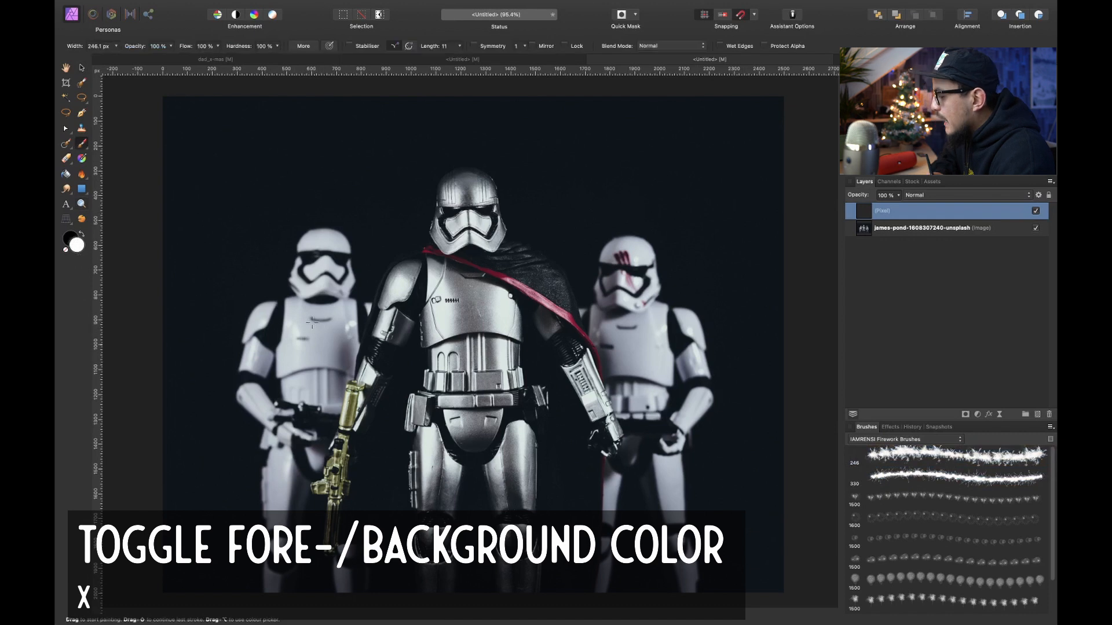
pyautogui.press('b')
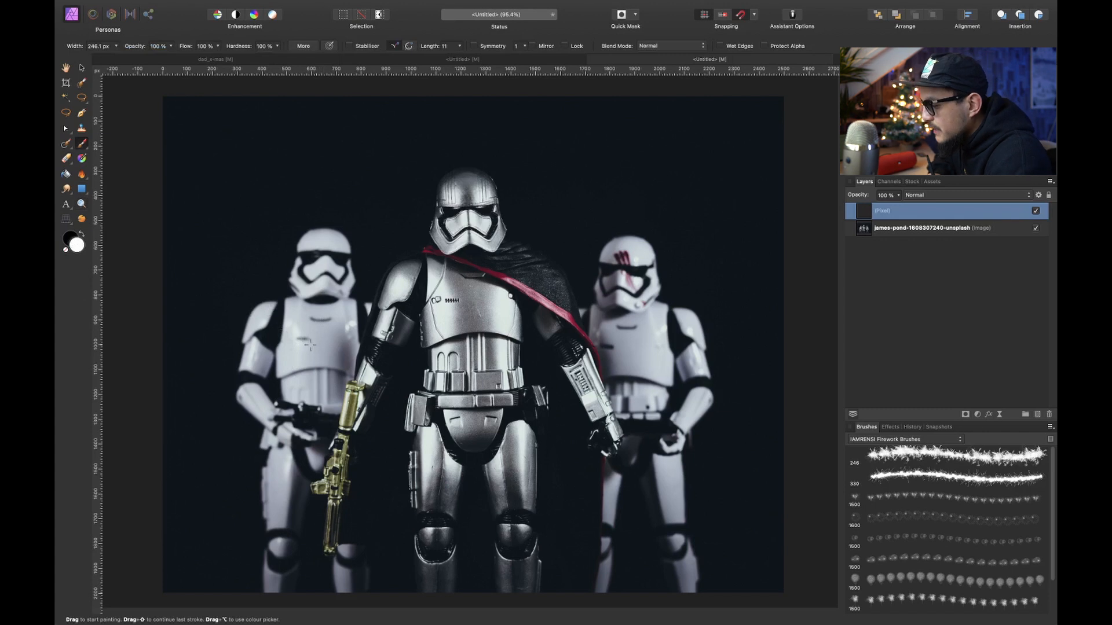
# Paint the sparkler digits 2021 in white across the three stormtroopers' bodies.
pyautogui.moveTo(247, 354)
pyautogui.mouseDown()
pyautogui.moveTo(284, 445)
pyautogui.moveTo(336, 482)
pyautogui.mouseUp()
pyautogui.moveTo(404, 333)
pyautogui.mouseDown()
pyautogui.moveTo(394, 344)
pyautogui.moveTo(464, 455)
pyautogui.moveTo(414, 312)
pyautogui.mouseUp()
pyautogui.moveTo(533, 327)
pyautogui.mouseDown()
pyautogui.moveTo(546, 513)
pyautogui.moveTo(608, 521)
pyautogui.mouseUp()
pyautogui.moveTo(631, 399)
pyautogui.mouseDown()
pyautogui.moveTo(702, 311)
pyautogui.moveTo(650, 509)
pyautogui.moveTo(764, 515)
pyautogui.mouseUp()
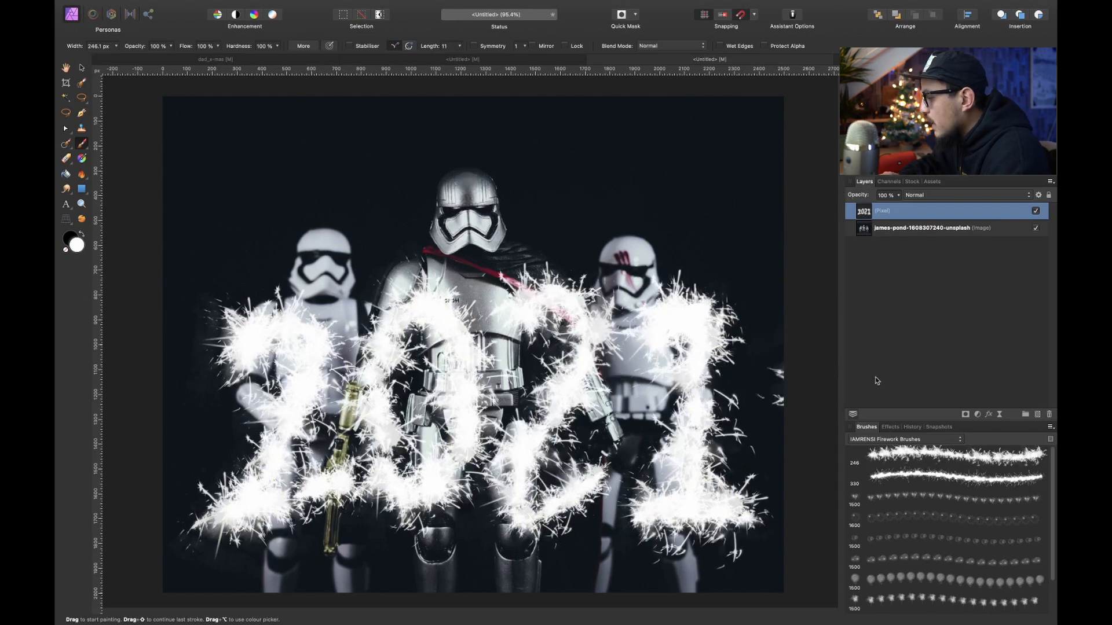
# Add an Outer Glow to the 2021 layer in orange-yellow with hue 44, saturation 100 and lightness 51.
pyautogui.click(989, 415)
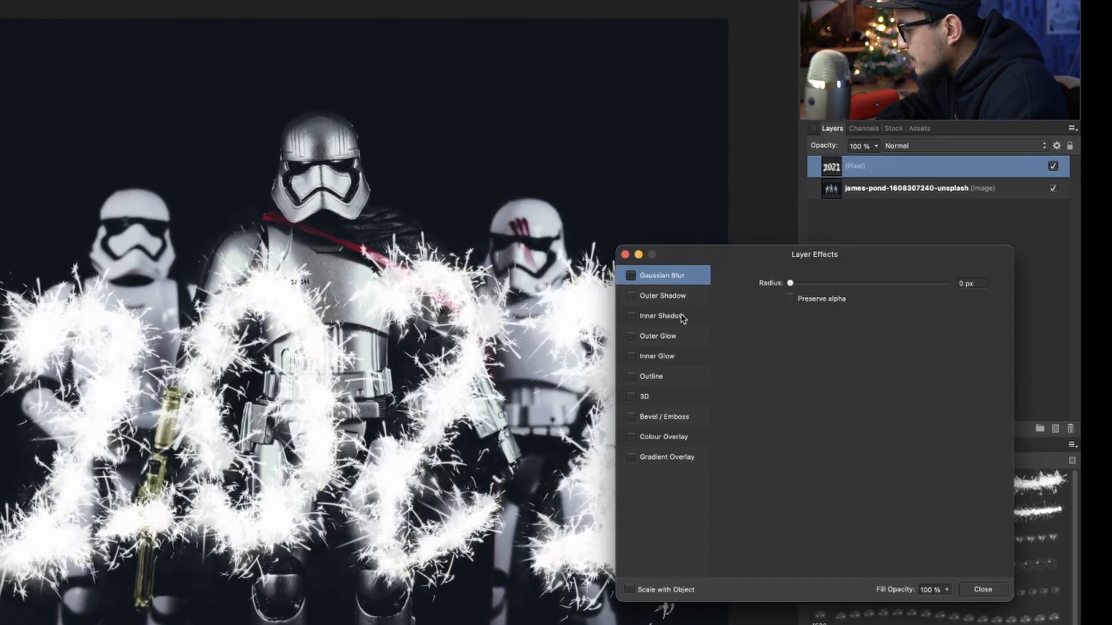
pyautogui.click(641, 338)
pyautogui.click(805, 350)
pyautogui.click(812, 389)
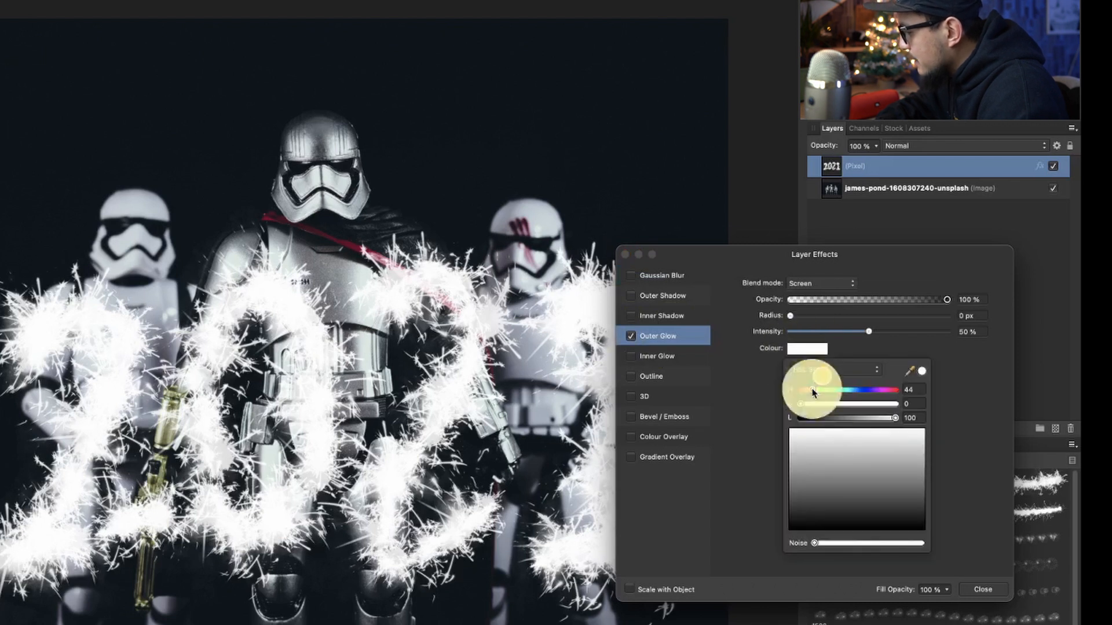
pyautogui.moveTo(817, 403); pyautogui.dragTo(898, 404)
pyautogui.click(840, 420)
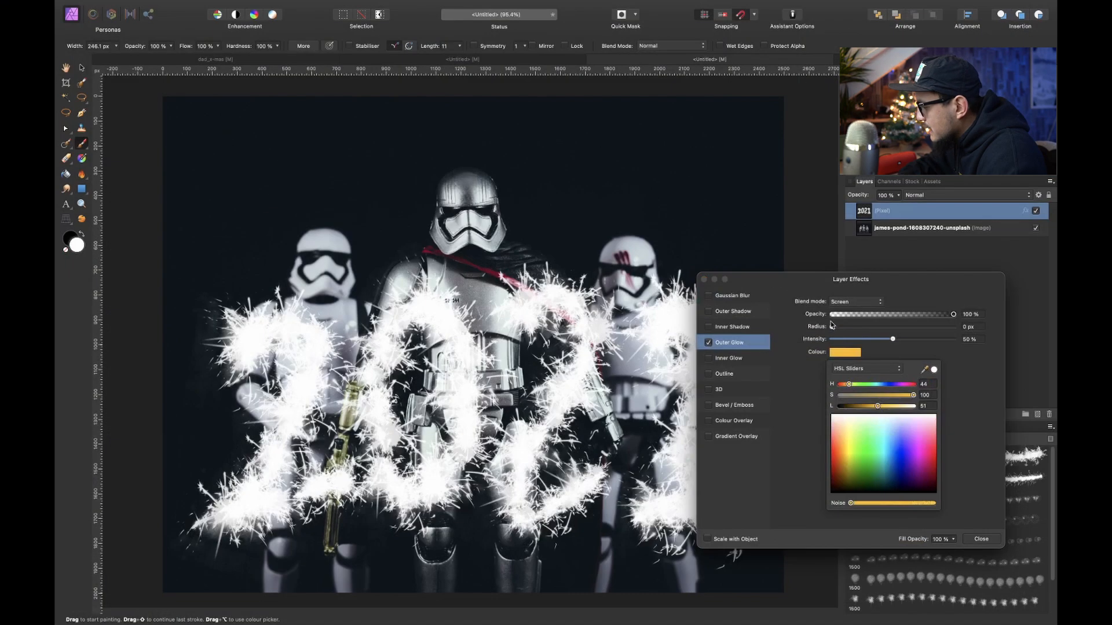
# Raise the 2021 layer's outer glow radius slightly from zero and close the layer effects.
pyautogui.click(792, 317)
pyautogui.moveTo(831, 327); pyautogui.dragTo(836, 327)
pyautogui.click(703, 279)
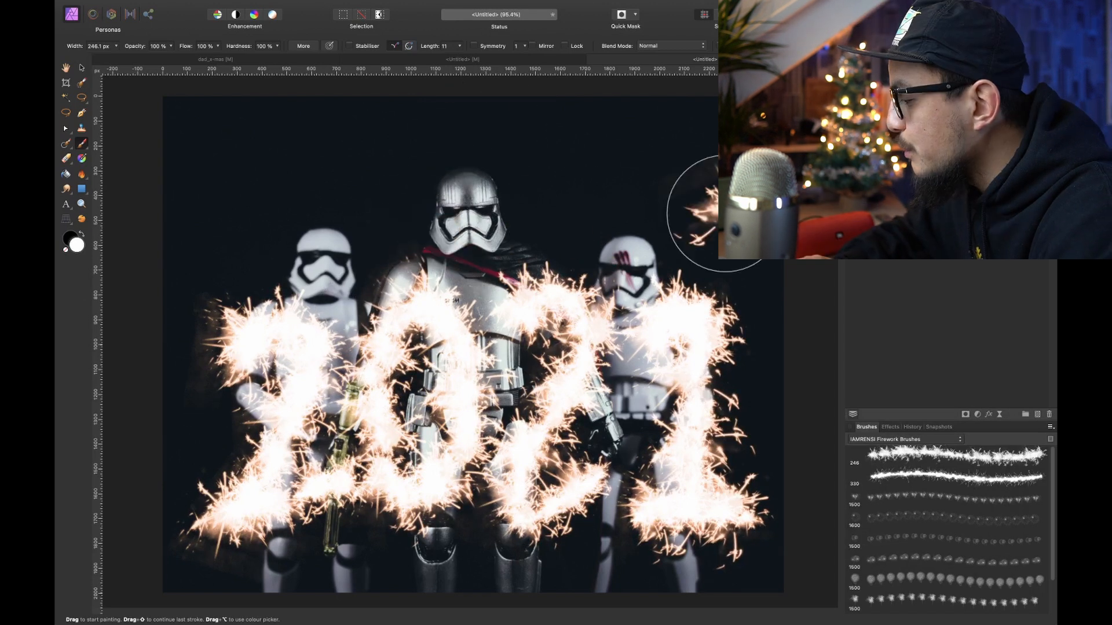
# Hide the 2021 layer and paint a white letter I on a new pixel layer with the 330 px sparkler brush reduced to 193.6 px.
pyautogui.click(1038, 415)
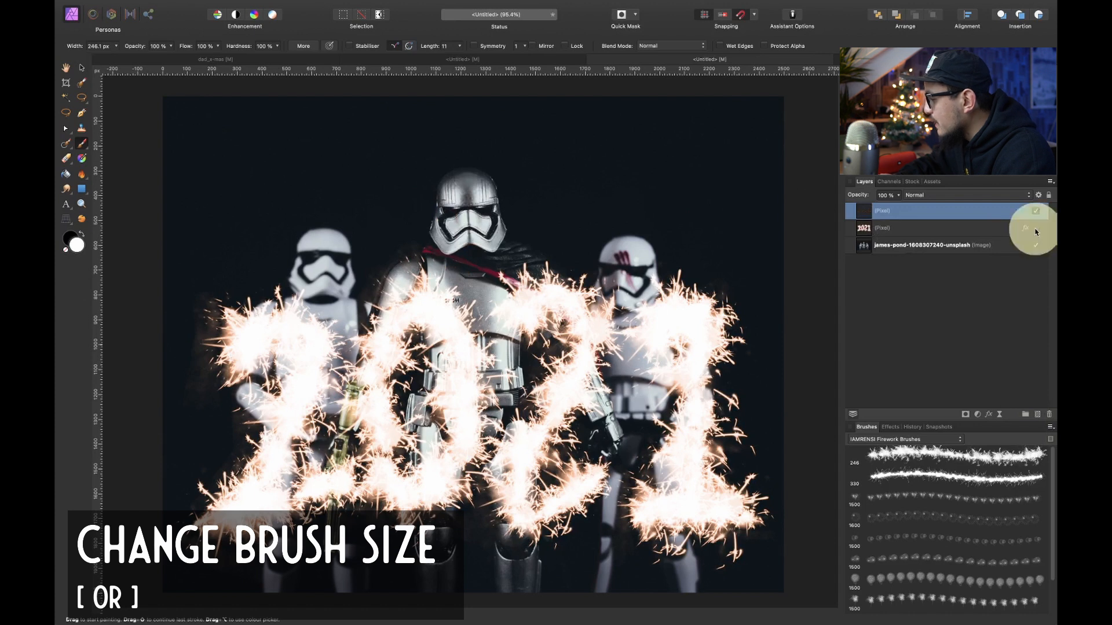
pyautogui.click(1036, 229)
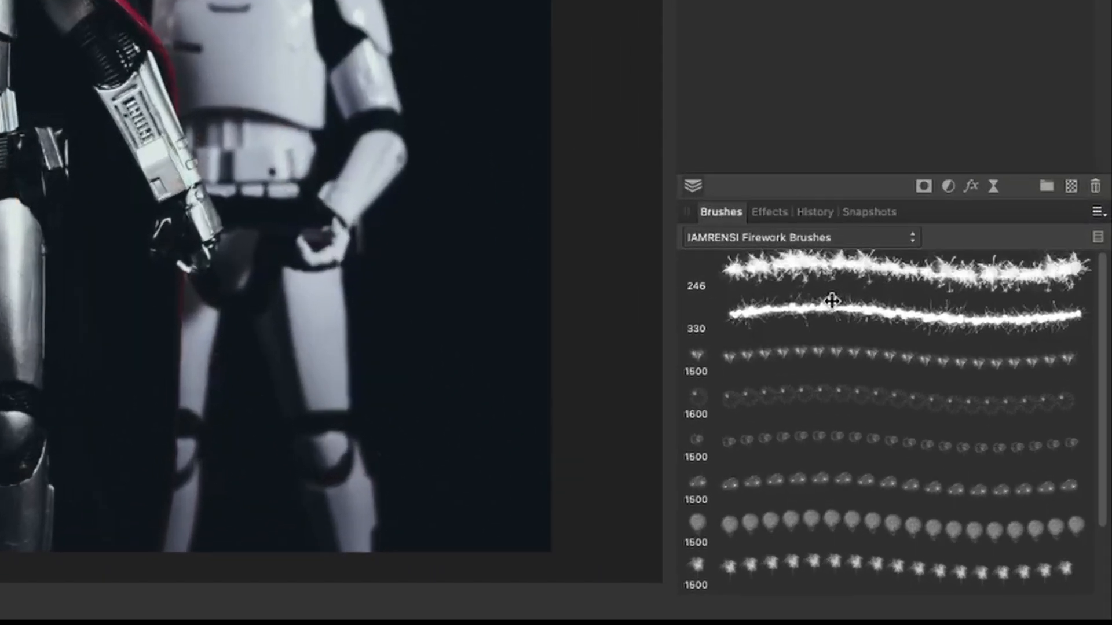
pyautogui.click(925, 474)
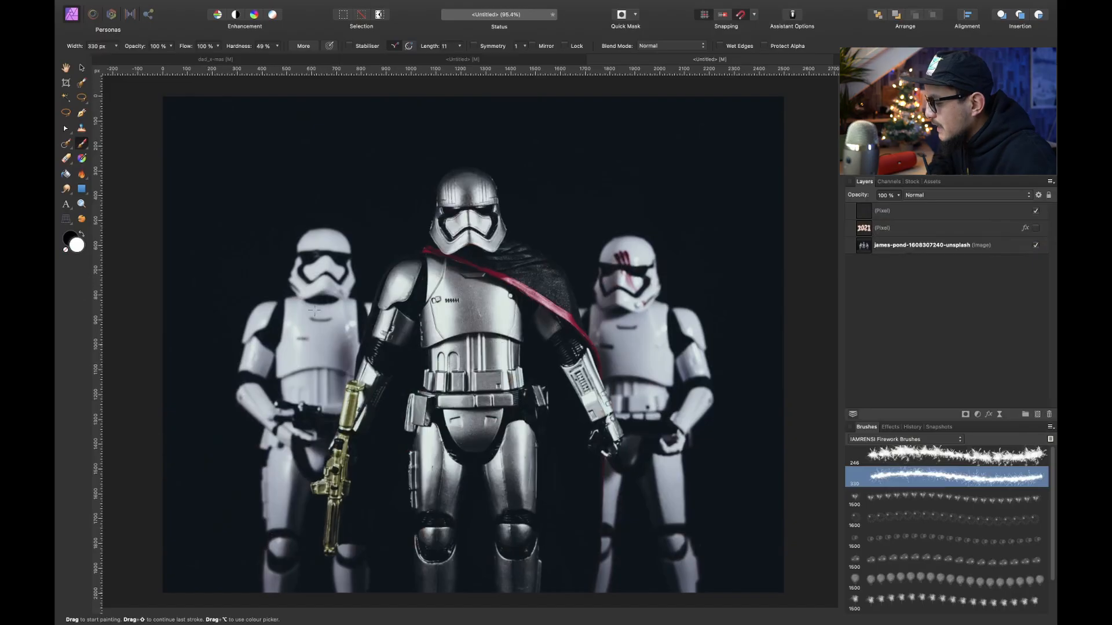
pyautogui.press('[')
pyautogui.press('[')
pyautogui.press('[')
pyautogui.press('[')
pyautogui.press('[')
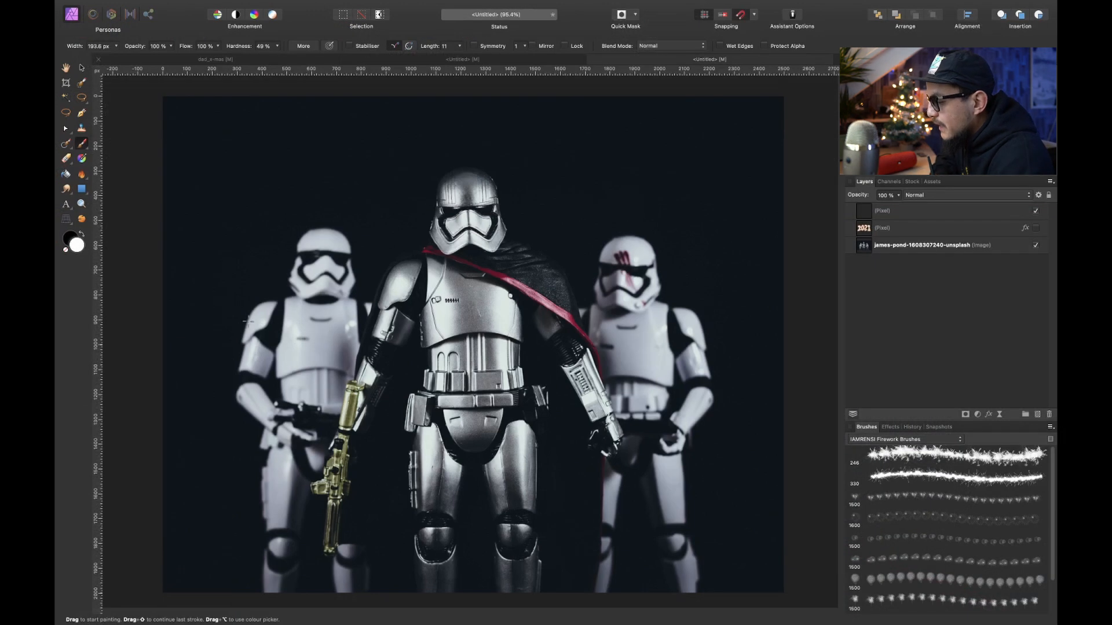
pyautogui.moveTo(253, 317)
pyautogui.mouseDown()
pyautogui.moveTo(312, 309)
pyautogui.moveTo(283, 318)
pyautogui.moveTo(289, 497)
pyautogui.moveTo(268, 514)
pyautogui.moveTo(355, 495)
pyautogui.mouseUp()
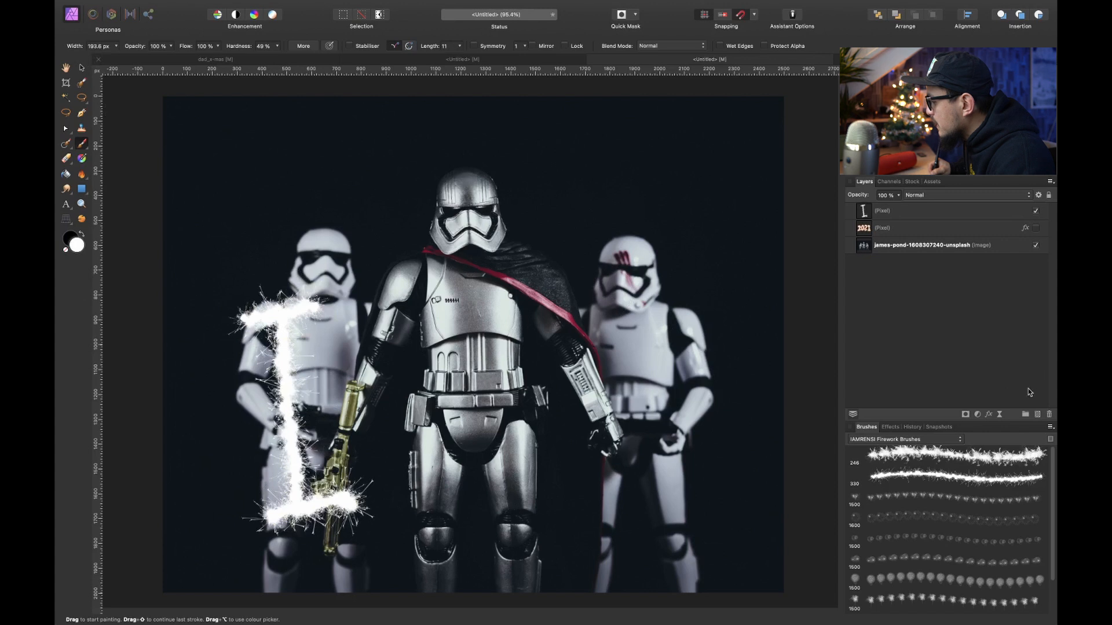
# Stamp a white sparkler heart over the middle stormtrooper's torso on a new pixel layer with the 1800 px heart brush.
pyautogui.click(1038, 415)
pyautogui.moveTo(466, 501)
pyautogui.mouseDown()
pyautogui.moveTo(399, 257)
pyautogui.moveTo(556, 290)
pyautogui.moveTo(468, 503)
pyautogui.mouseUp()
pyautogui.scroll(-2, 895, 565)
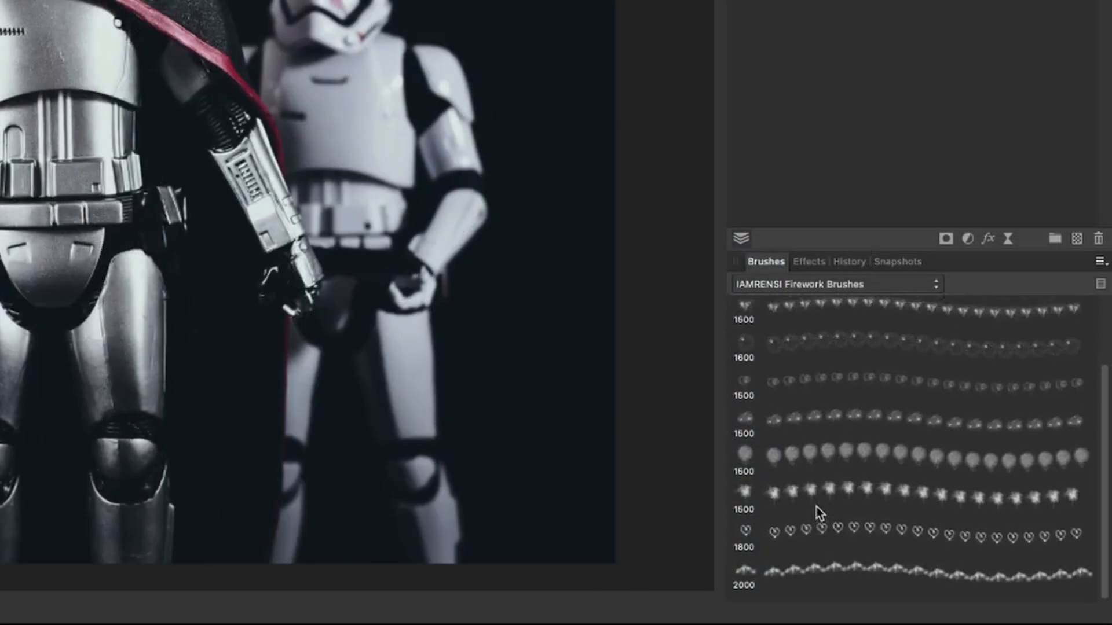
pyautogui.click(814, 536)
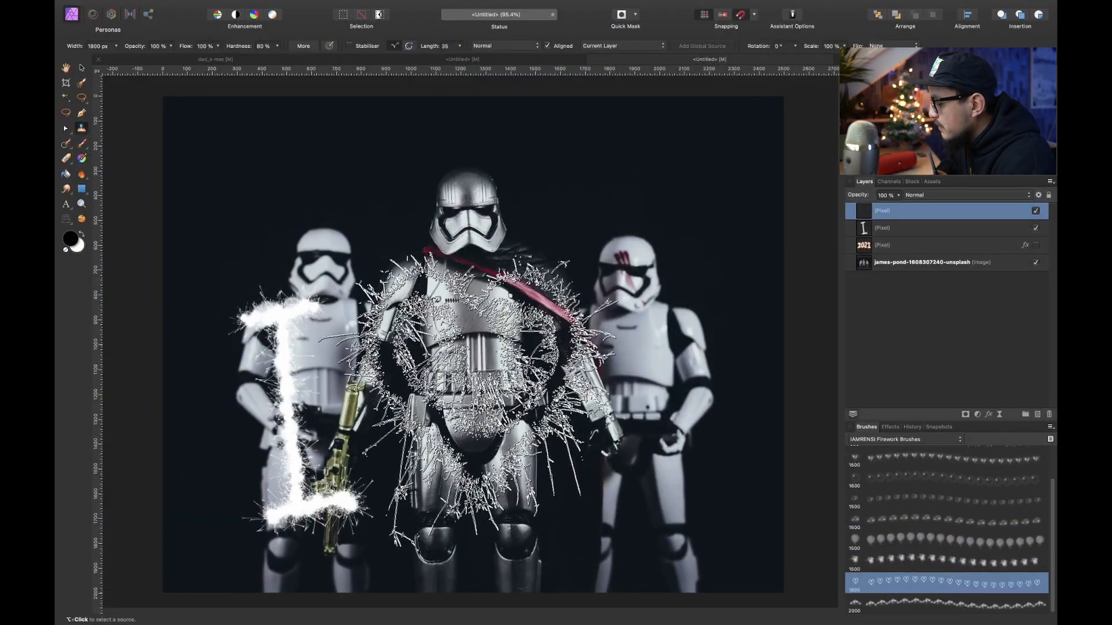
pyautogui.press('b')
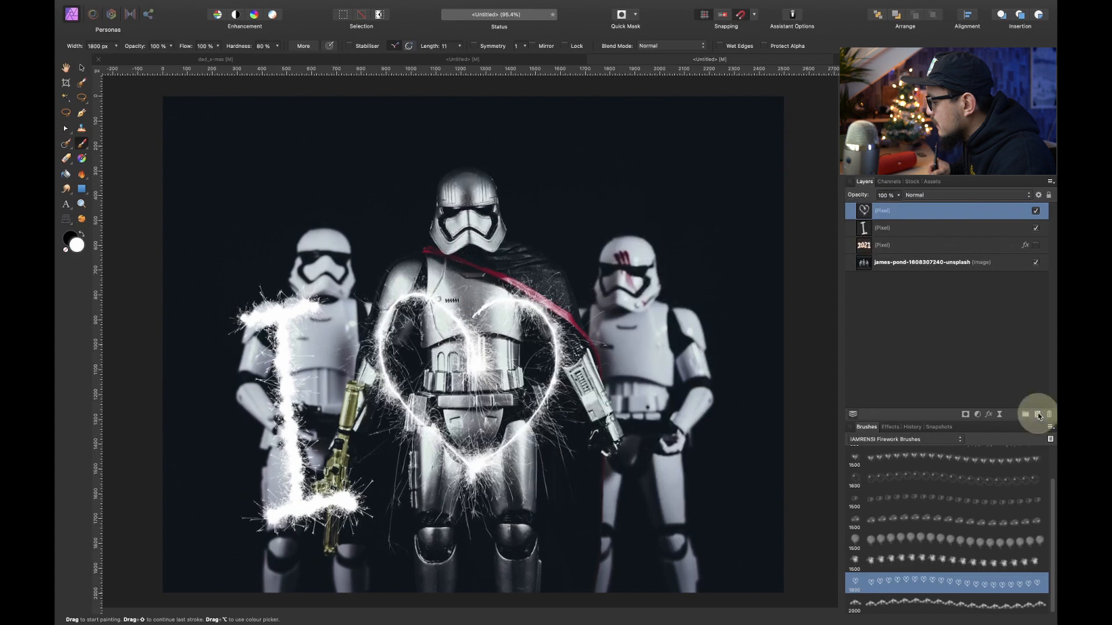
# Paint a white letter U over the right-hand stormtrooper on a new pixel layer with the 330 px sparkler brush.
pyautogui.click(1038, 414)
pyautogui.scroll(3, 950, 522)
pyautogui.click(955, 476)
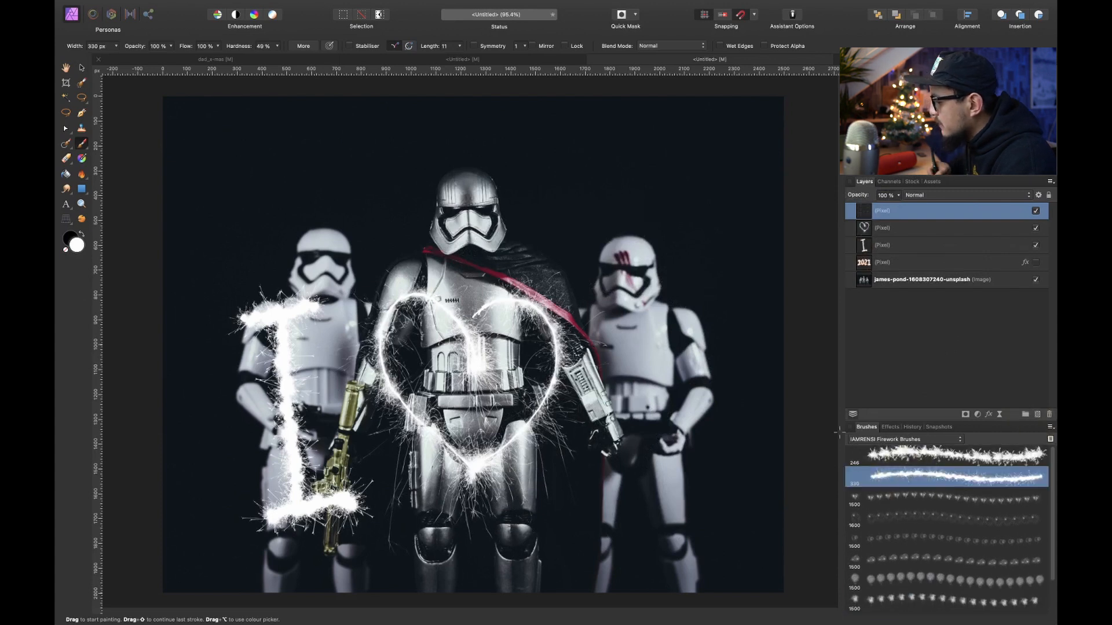
pyautogui.moveTo(622, 321); pyautogui.dragTo(732, 458)
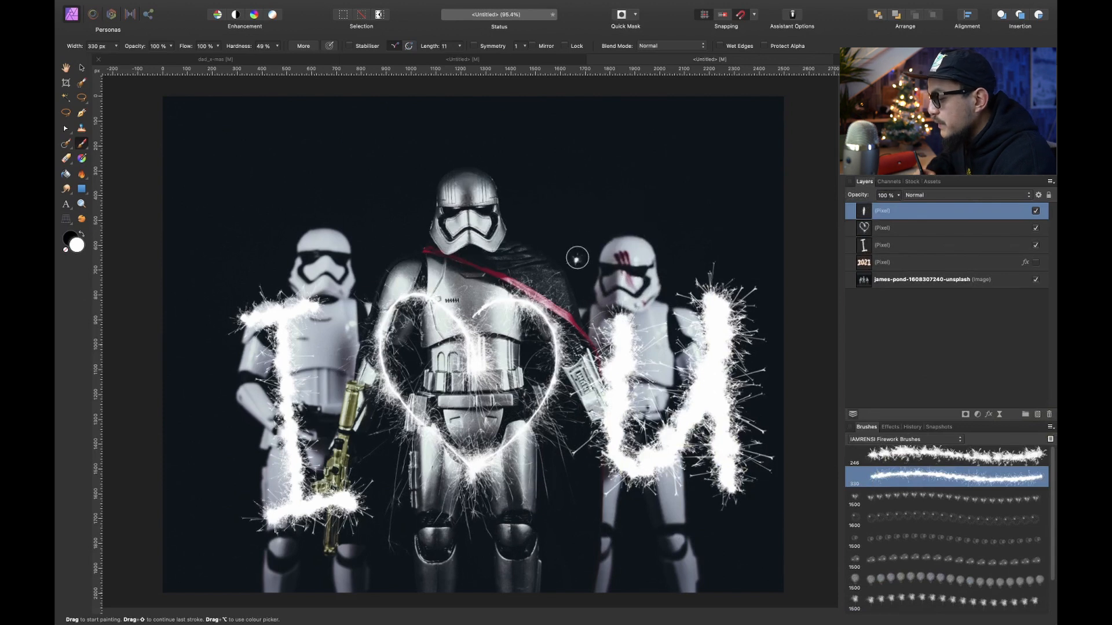
# Add a red Outer Glow to the heart layer with hue 0, saturation 100, lightness 51 and a 6.6 px radius.
pyautogui.keyDown('shift'); pyautogui.click(908, 245); pyautogui.keyUp('shift')
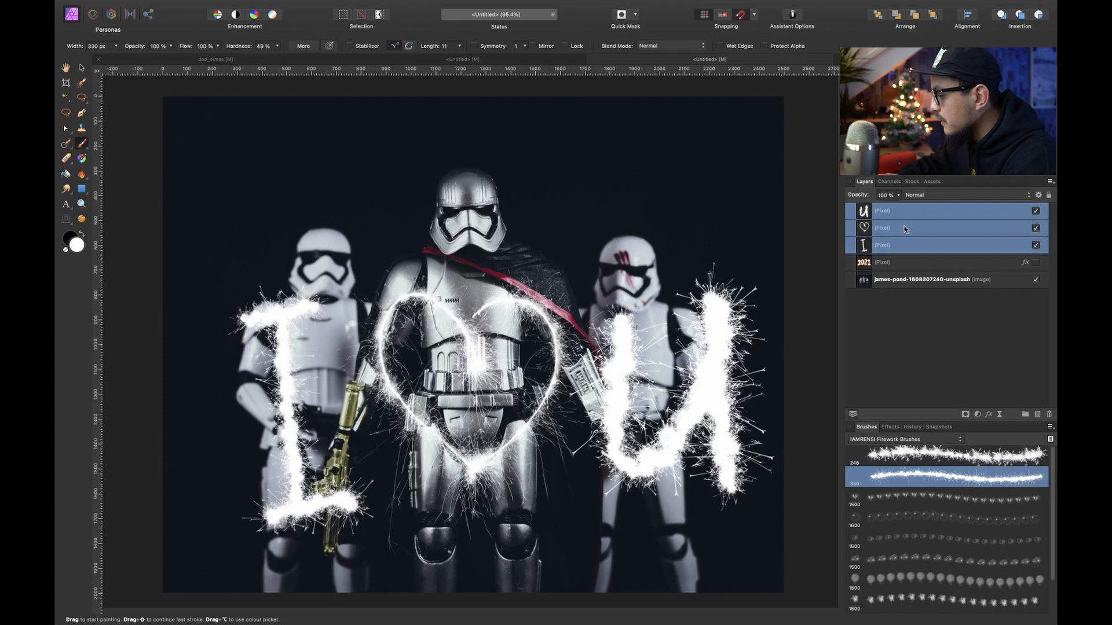
pyautogui.click(906, 228)
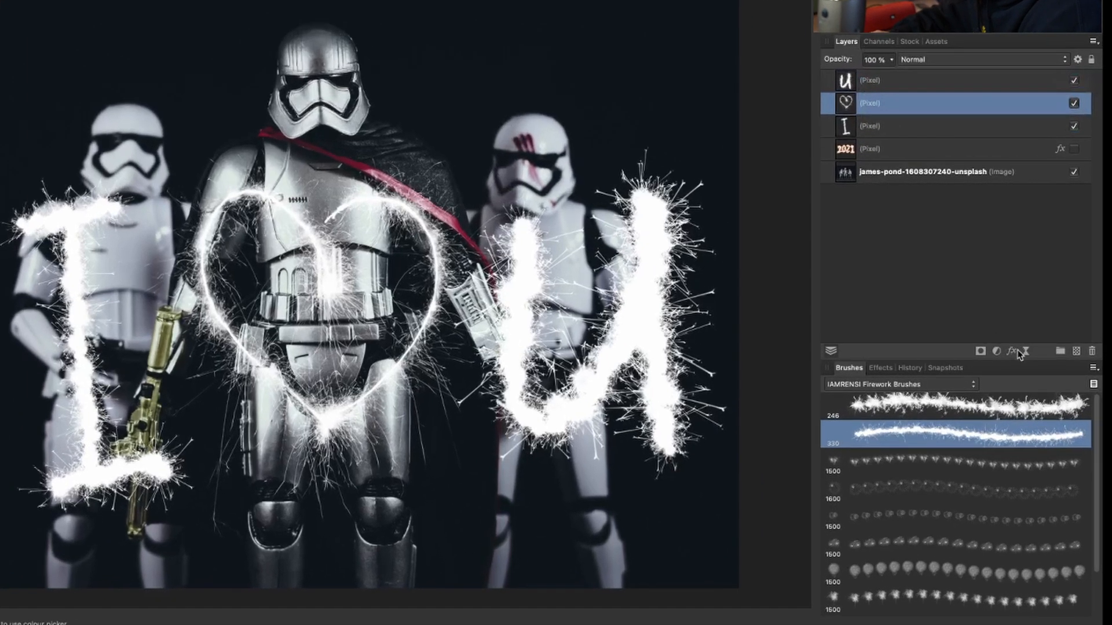
pyautogui.click(1013, 351)
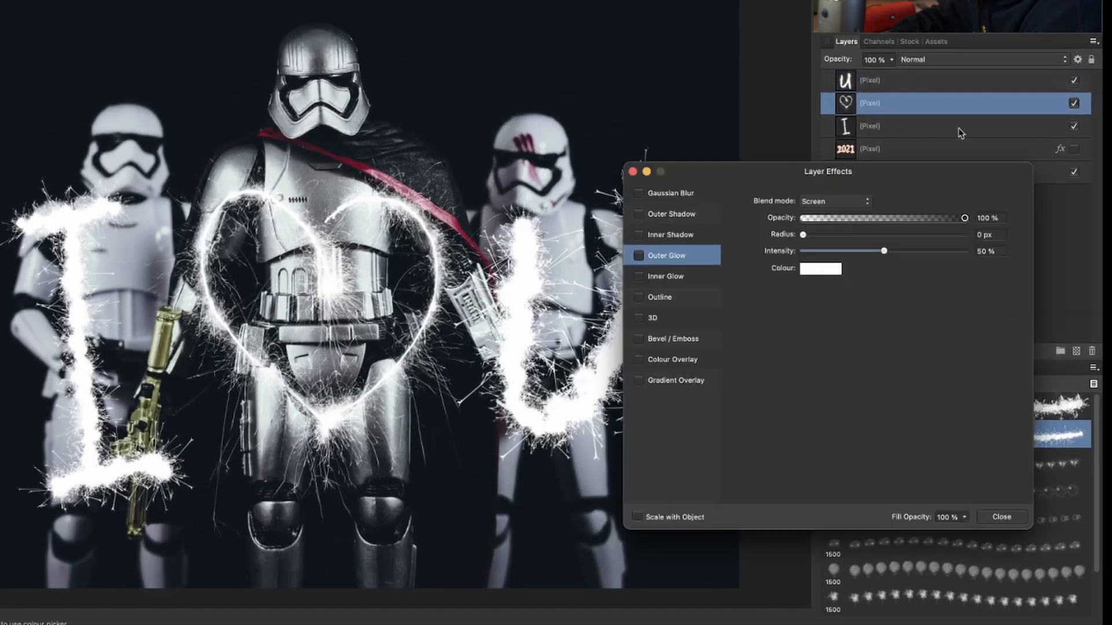
pyautogui.click(639, 256)
pyautogui.click(819, 271)
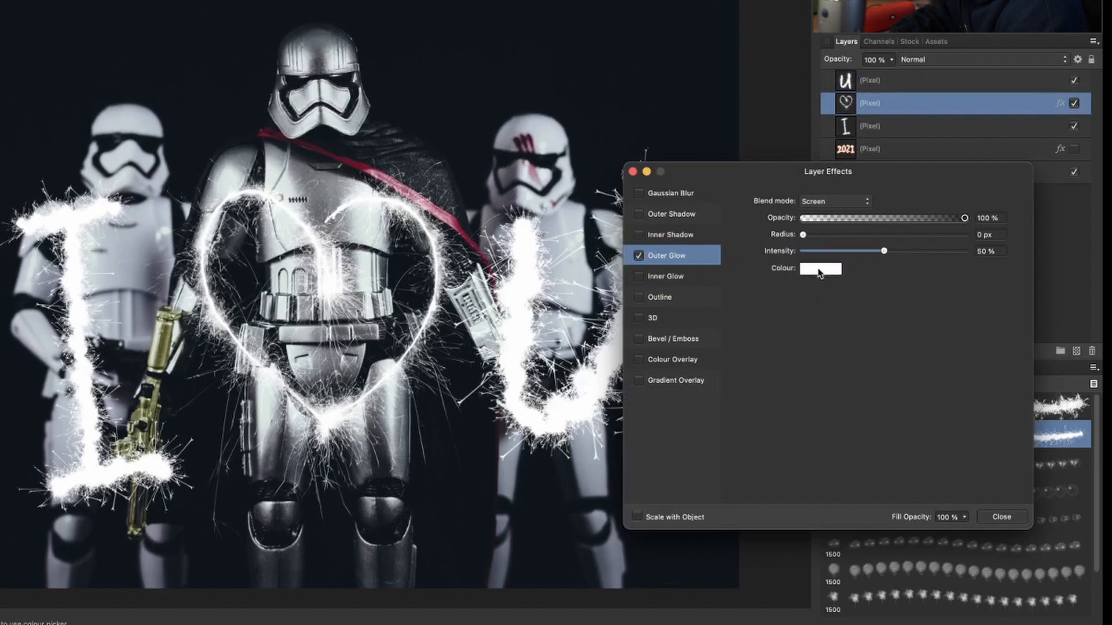
pyautogui.moveTo(814, 327); pyautogui.dragTo(864, 341)
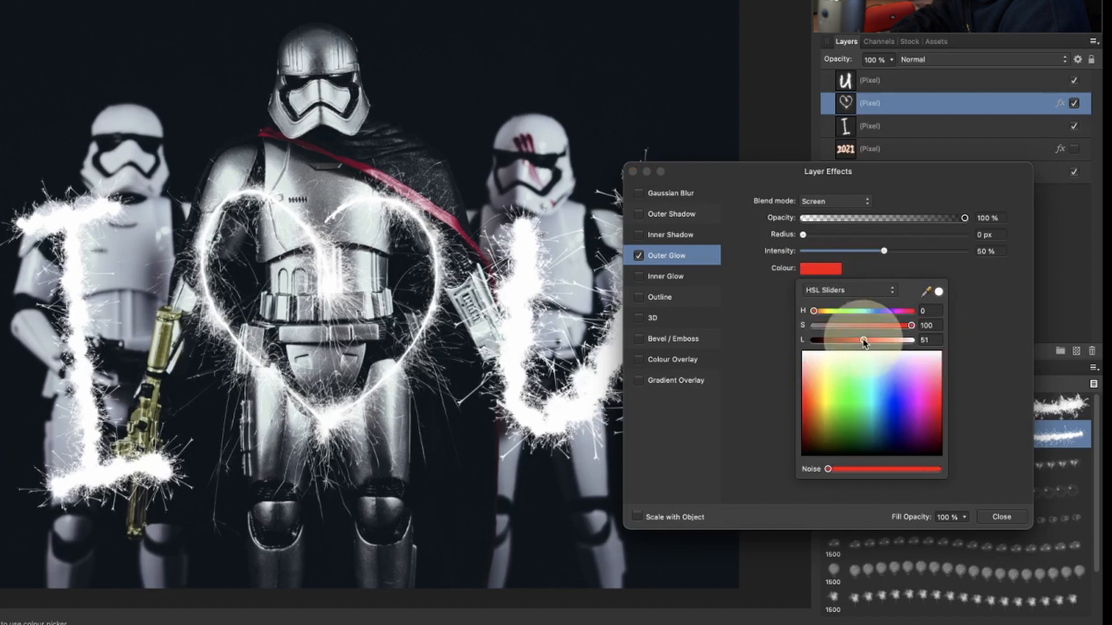
pyautogui.moveTo(804, 235); pyautogui.dragTo(860, 238)
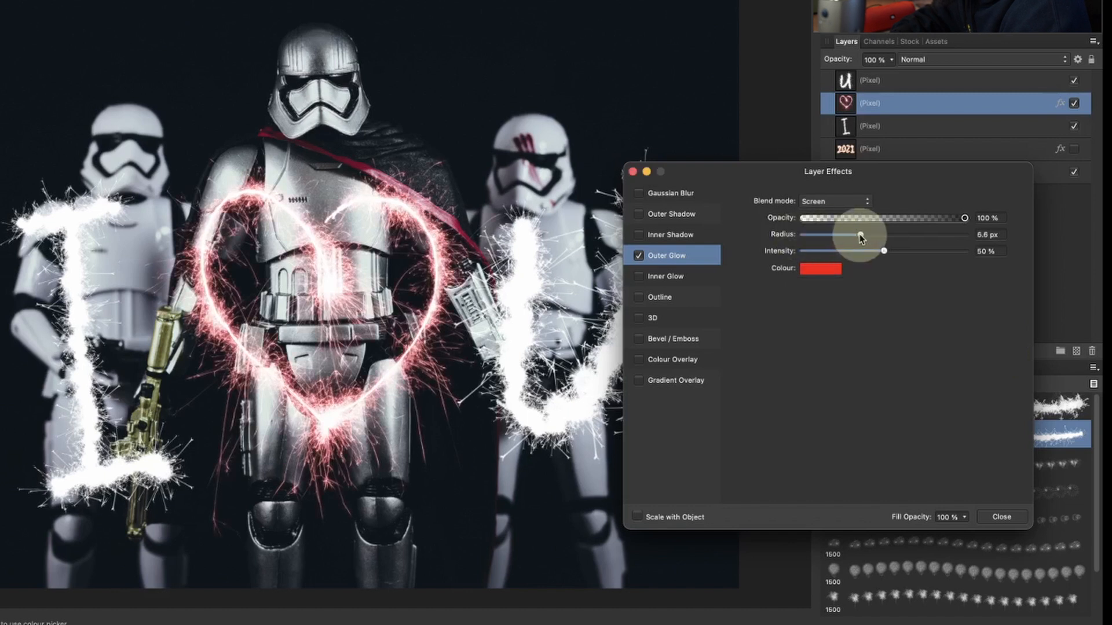